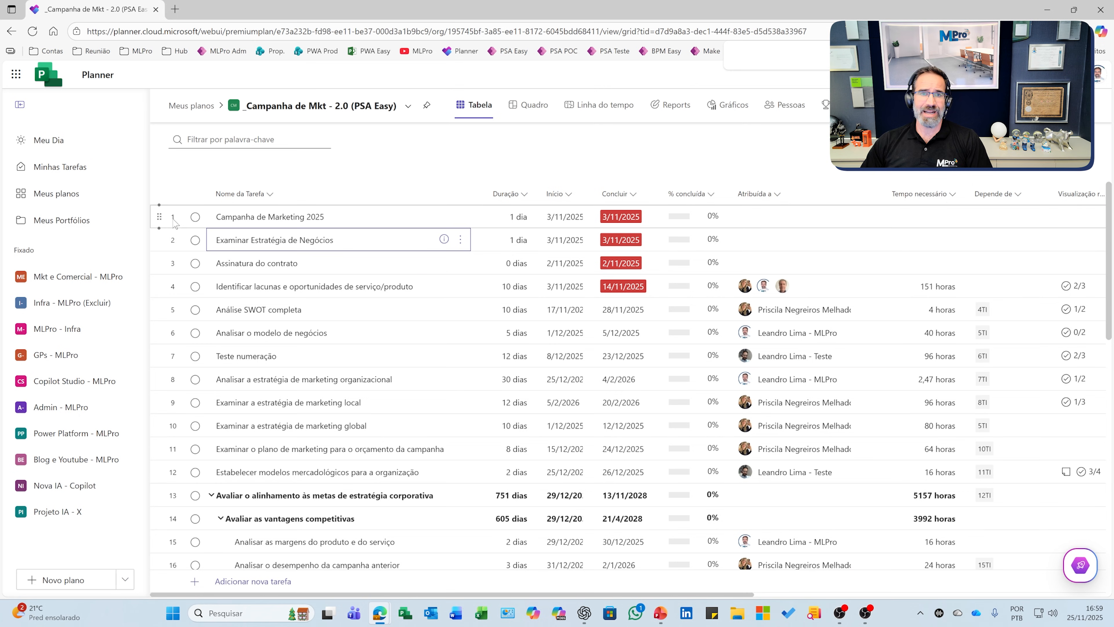
Insert three untitled tasks directly below the task Campanha de Marketing 2025.
mouse_move(158, 233)
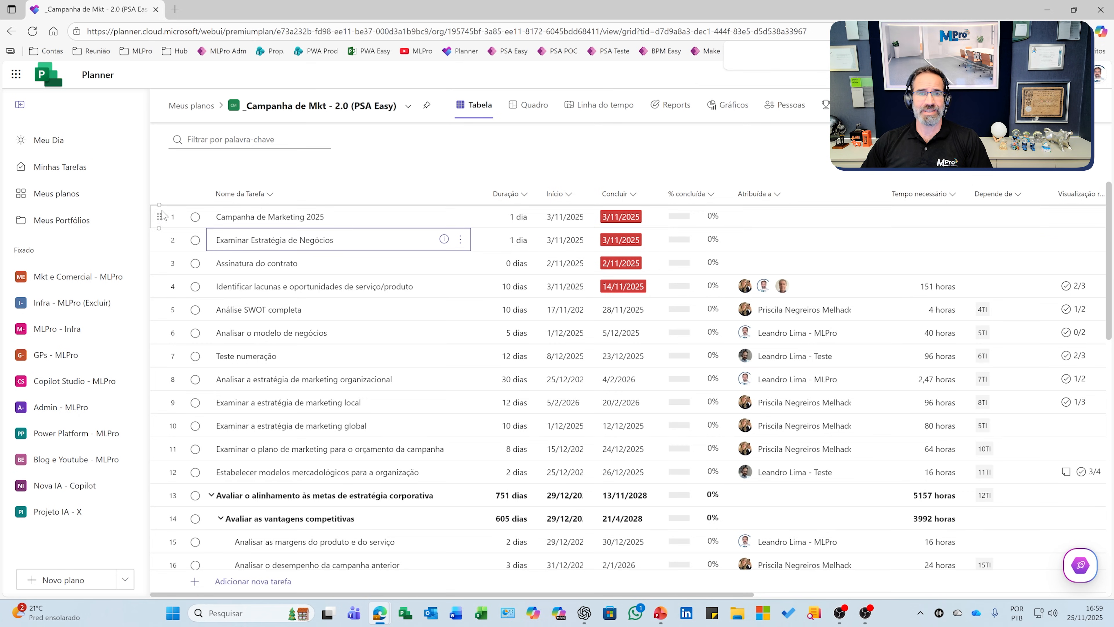
click(158, 228)
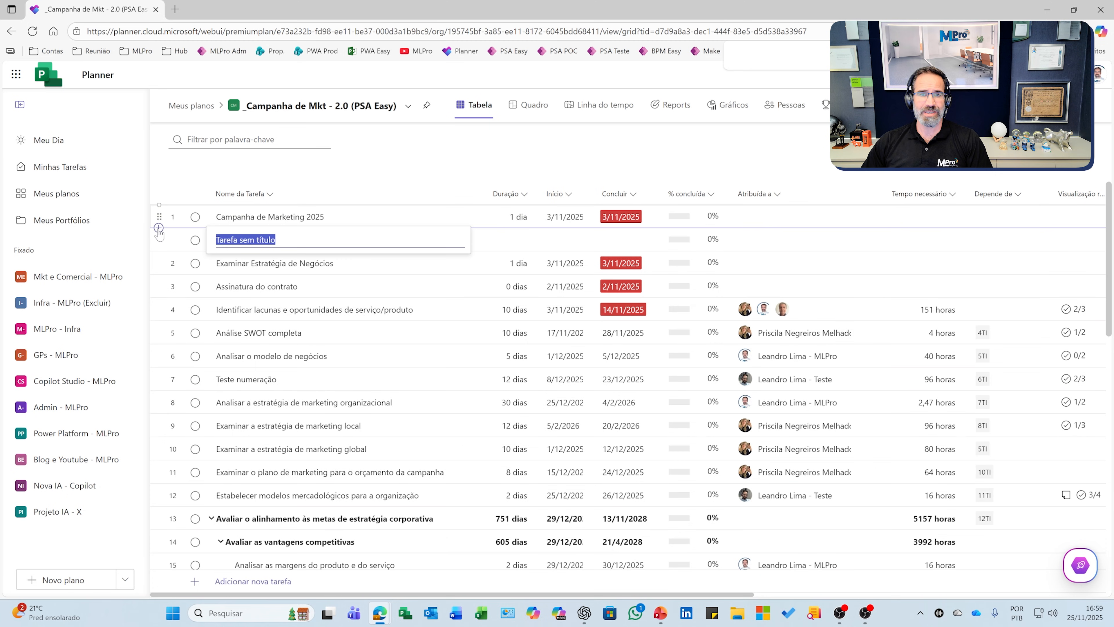
click(158, 228)
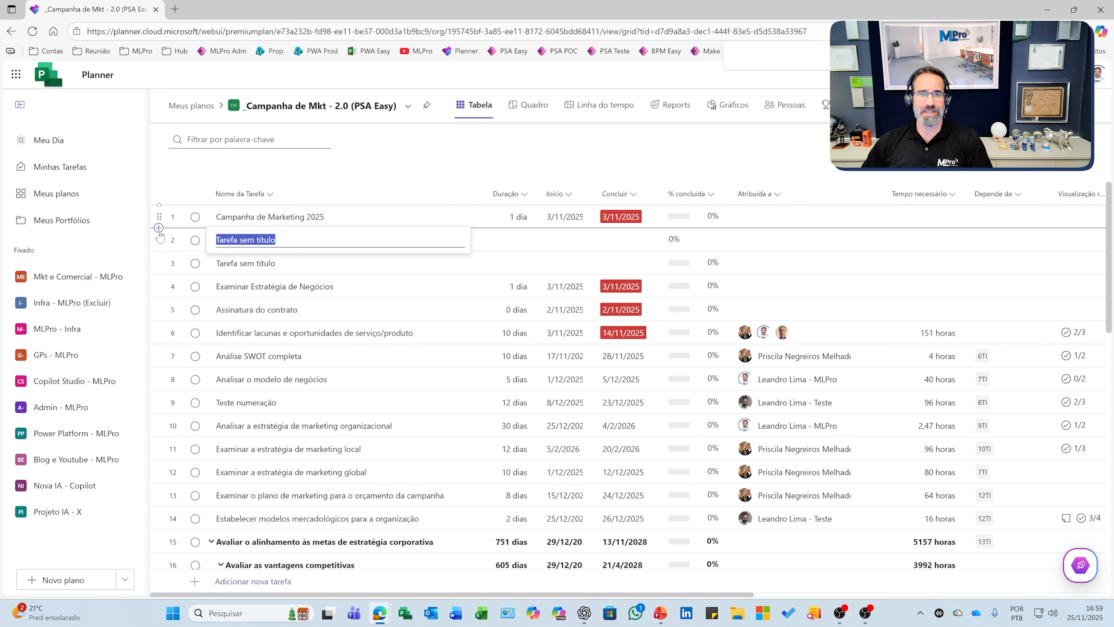
click(303, 379)
Make the three untitled tasks subtasks of Campanha de Marketing 2025.
drag(291, 244, 287, 293)
click(460, 239)
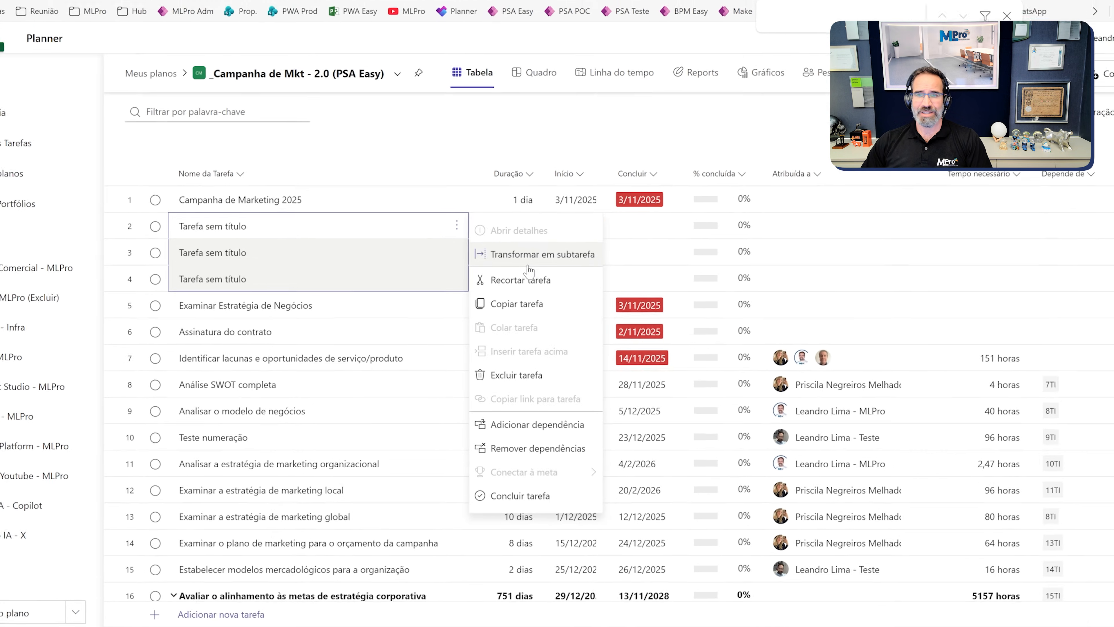
click(484, 266)
Promote the three untitled subtasks back one level and delete them.
click(448, 193)
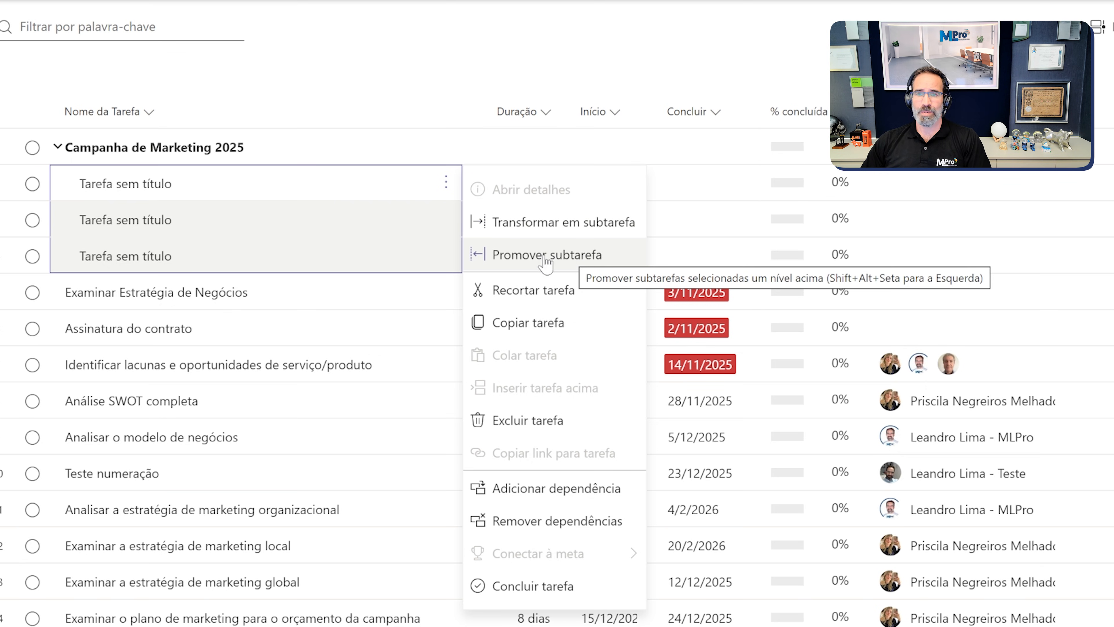
click(590, 263)
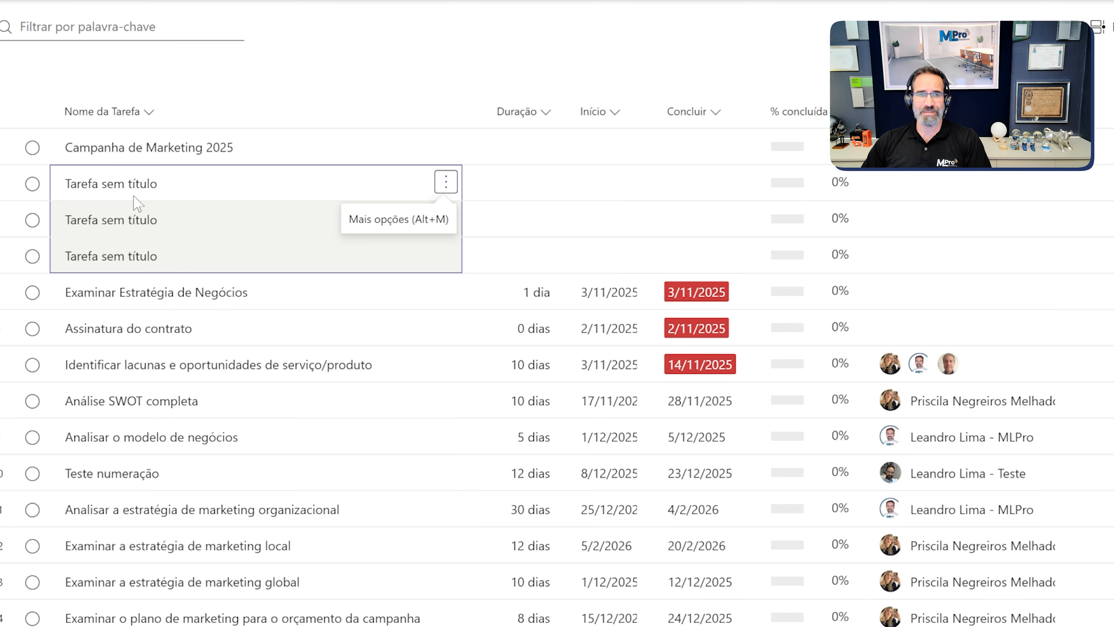
click(444, 181)
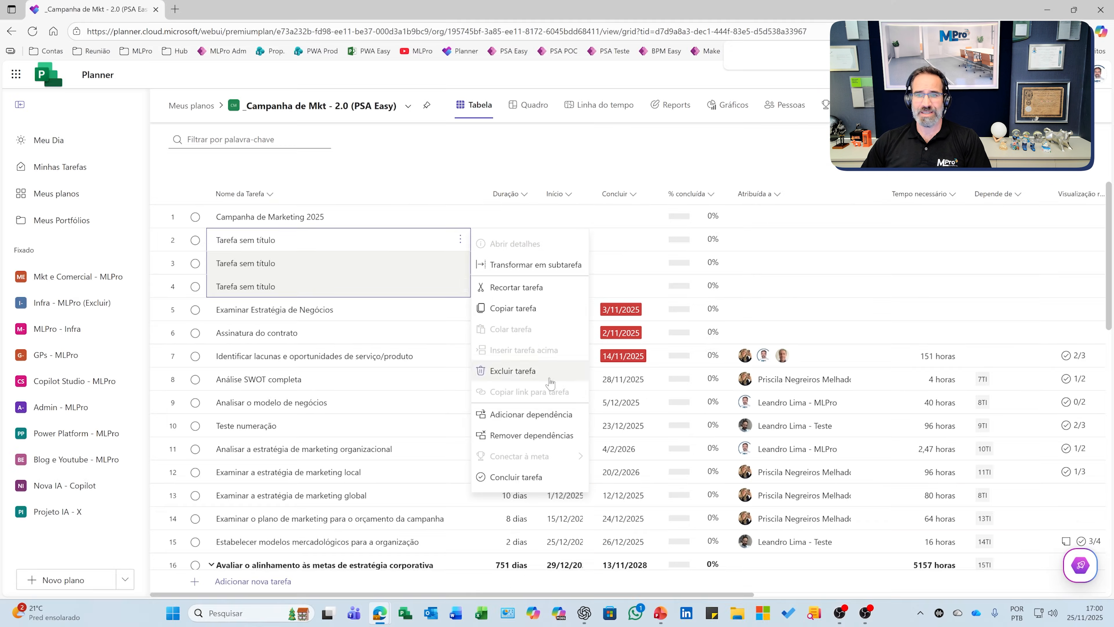
click(536, 373)
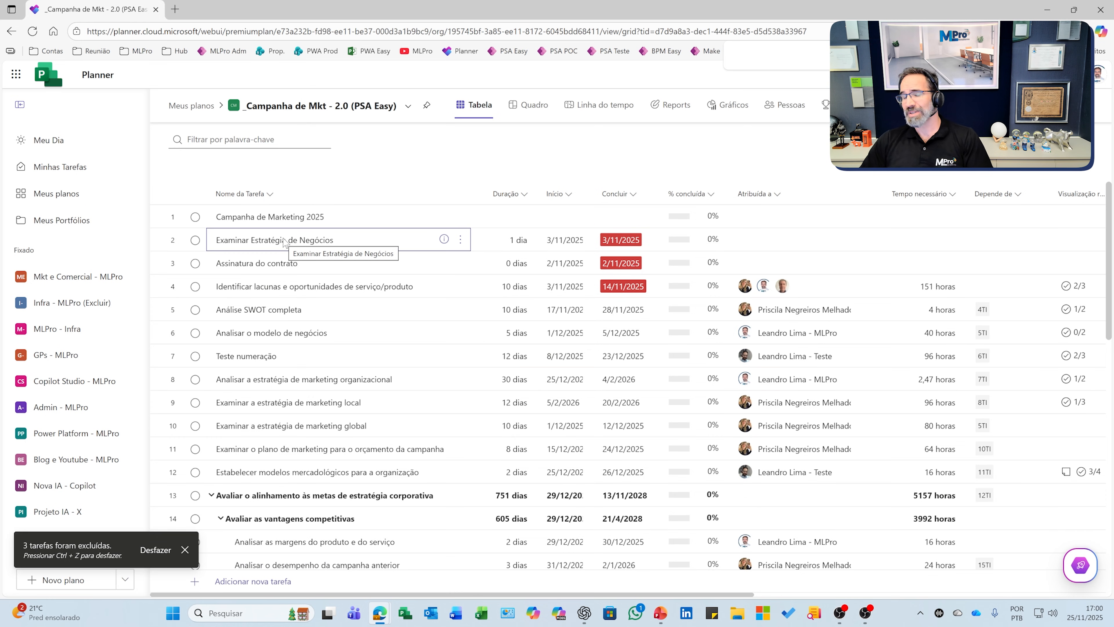
Make tasks 2 to 12, Examinar Estratégia de Negócios through Estabelecer modelos mercadológicos, subtasks of Campanha de Marketing 2025.
shift+click(285, 477)
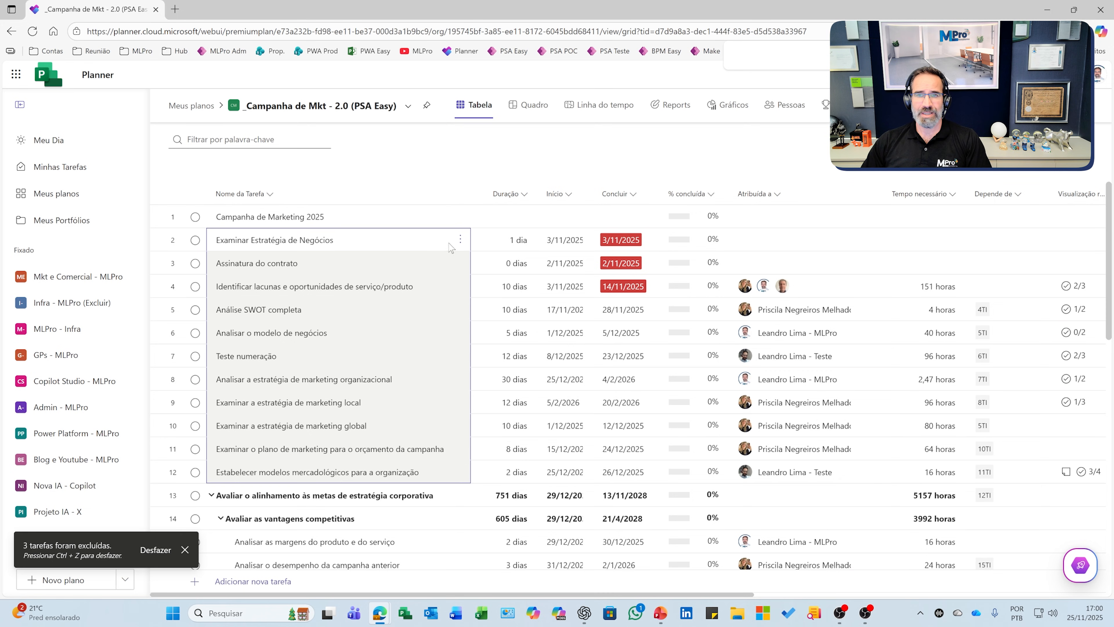
click(460, 239)
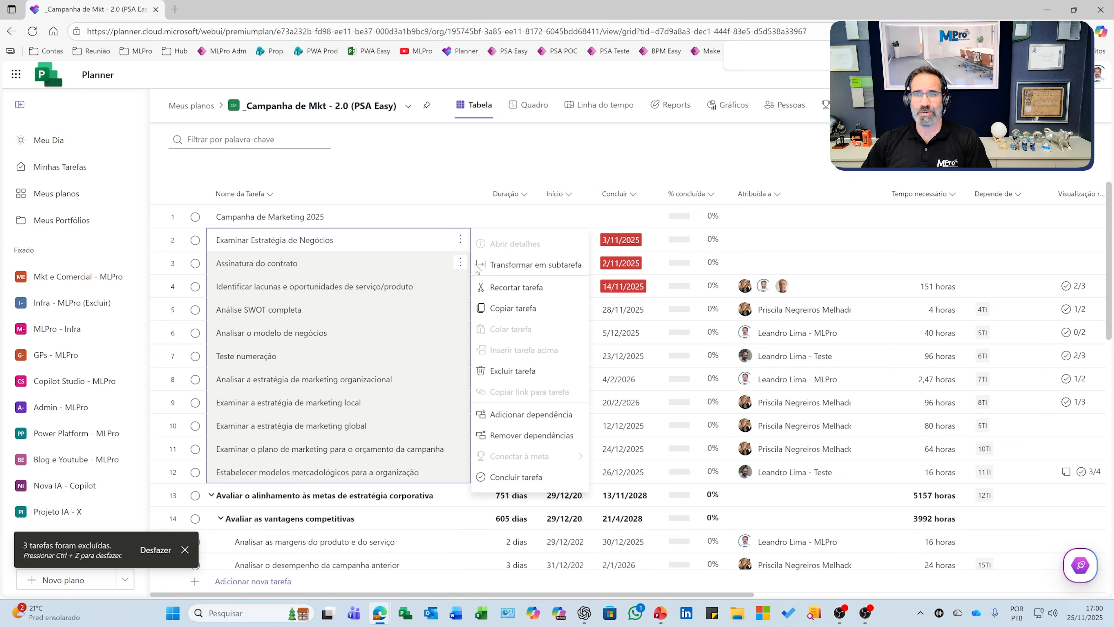
click(524, 268)
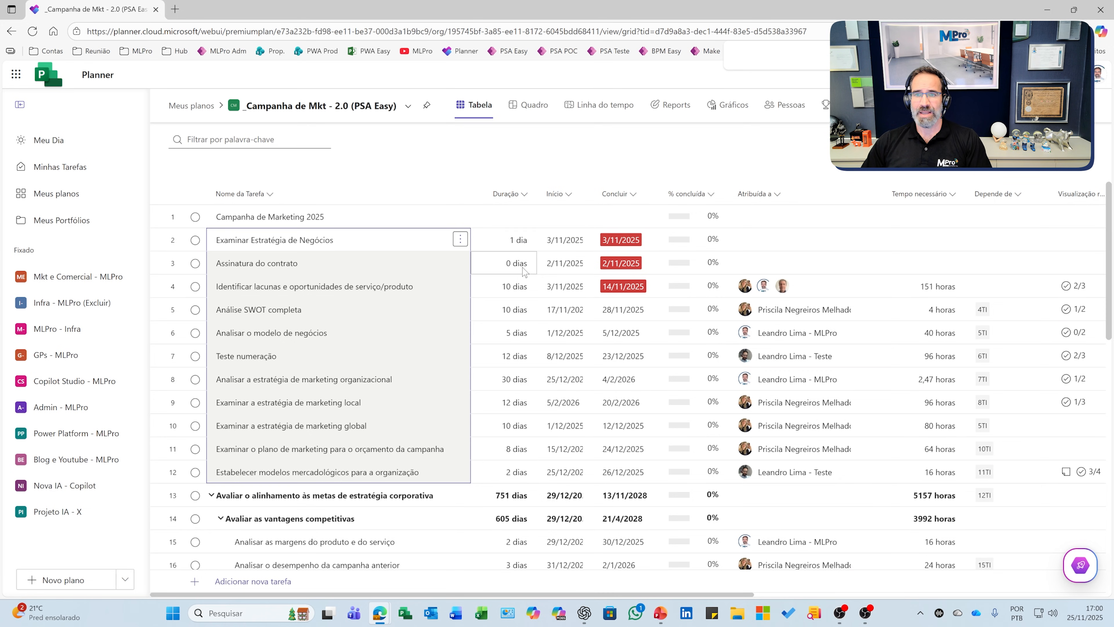
Make tasks 3 to 12, Assinatura do contrato through Estabelecer modelos mercadológicos, subtasks of Examinar Estratégia de Negócios.
click(303, 265)
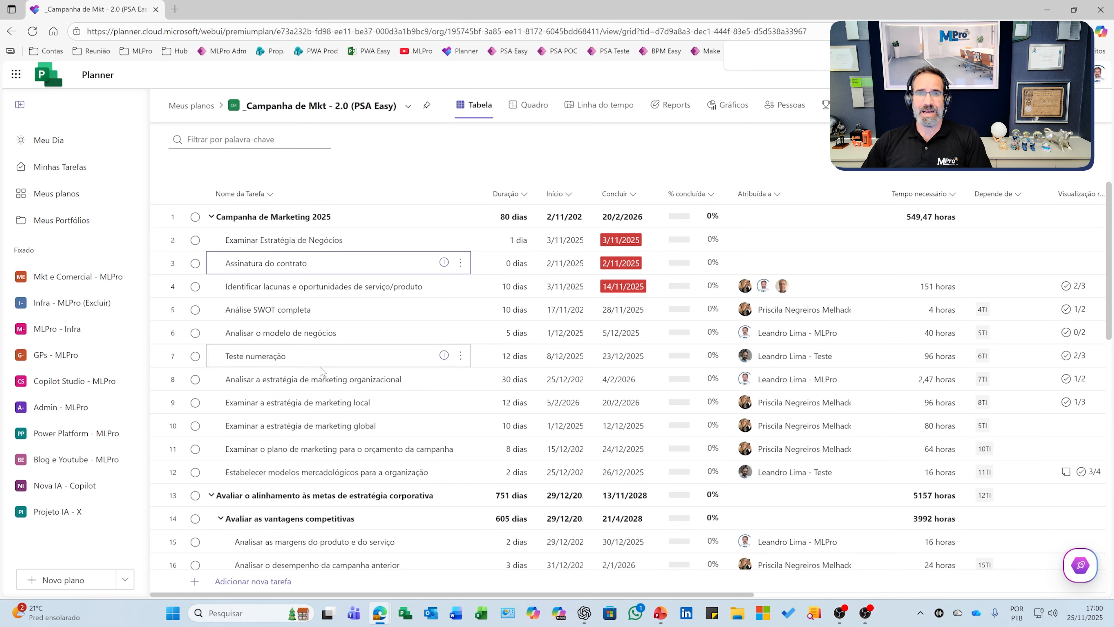
shift+click(325, 466)
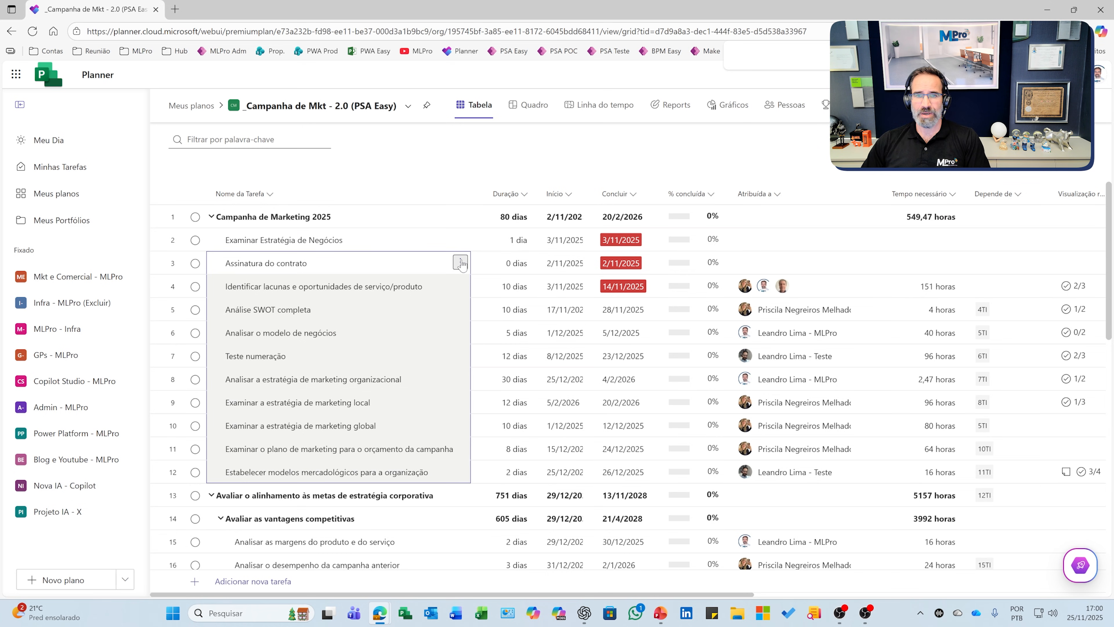
click(460, 263)
click(533, 288)
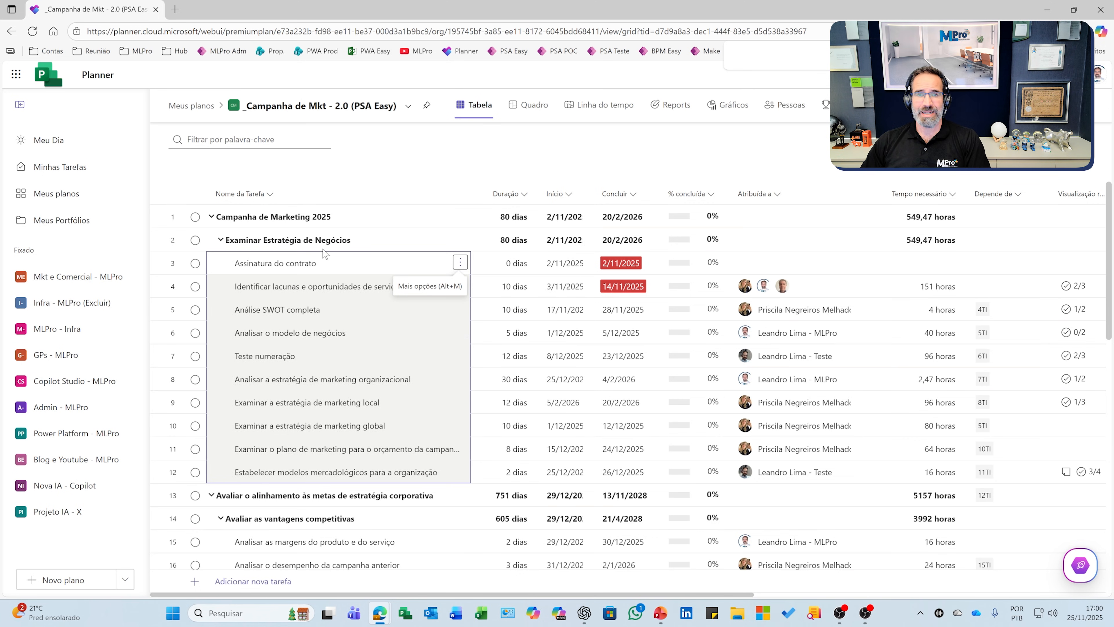
Move Assinatura do contrato above Examinar Estratégia de Negócios, directly under Campanha de Marketing 2025.
click(220, 239)
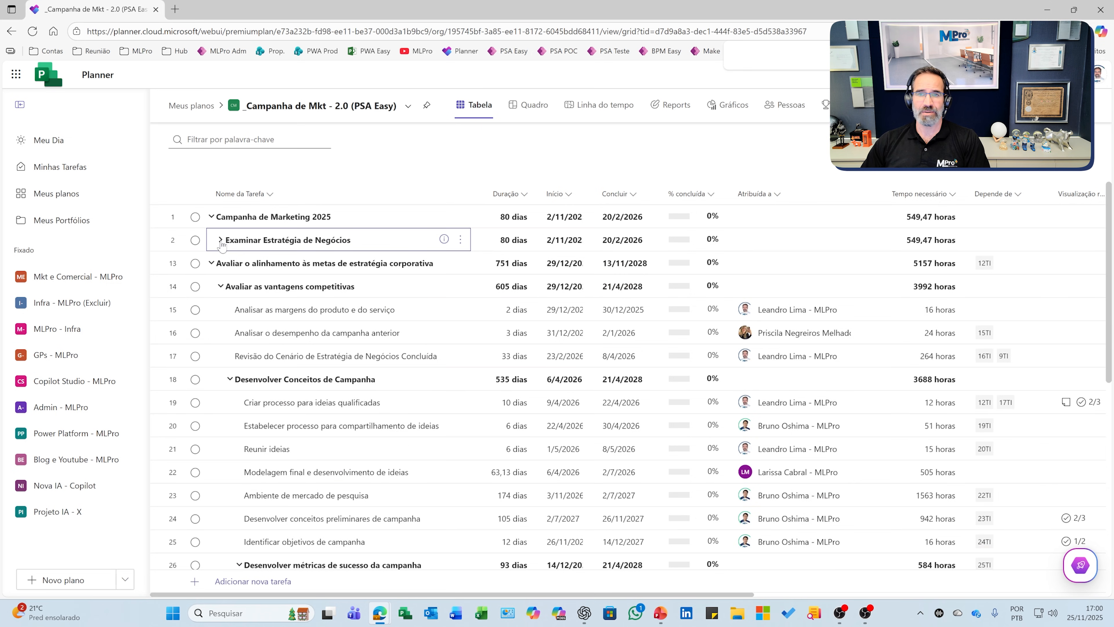
click(220, 240)
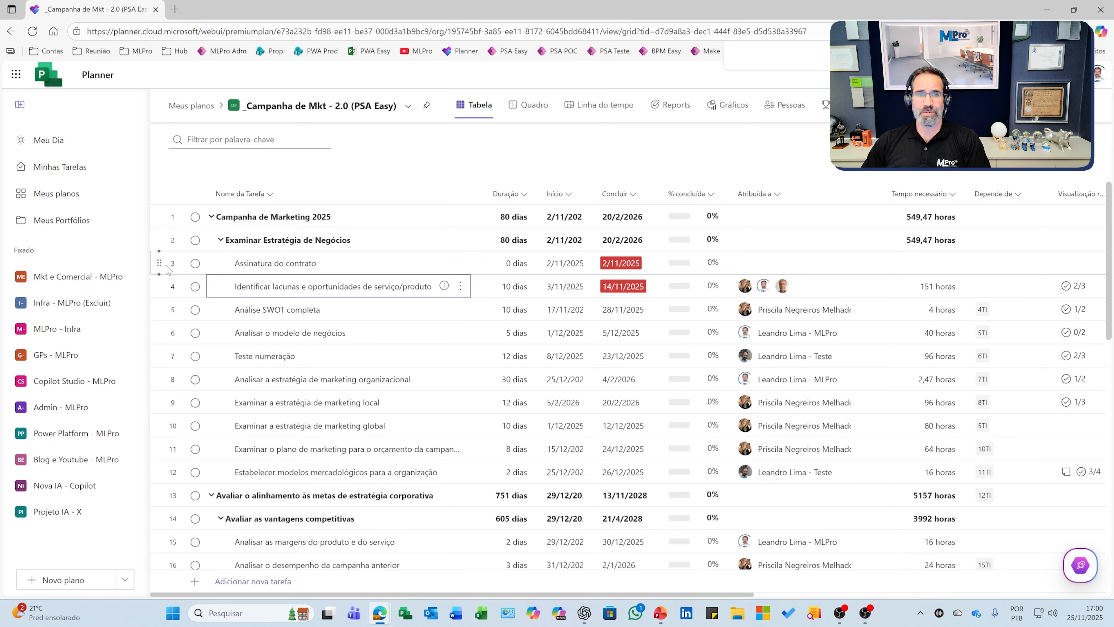
drag(158, 262, 166, 240)
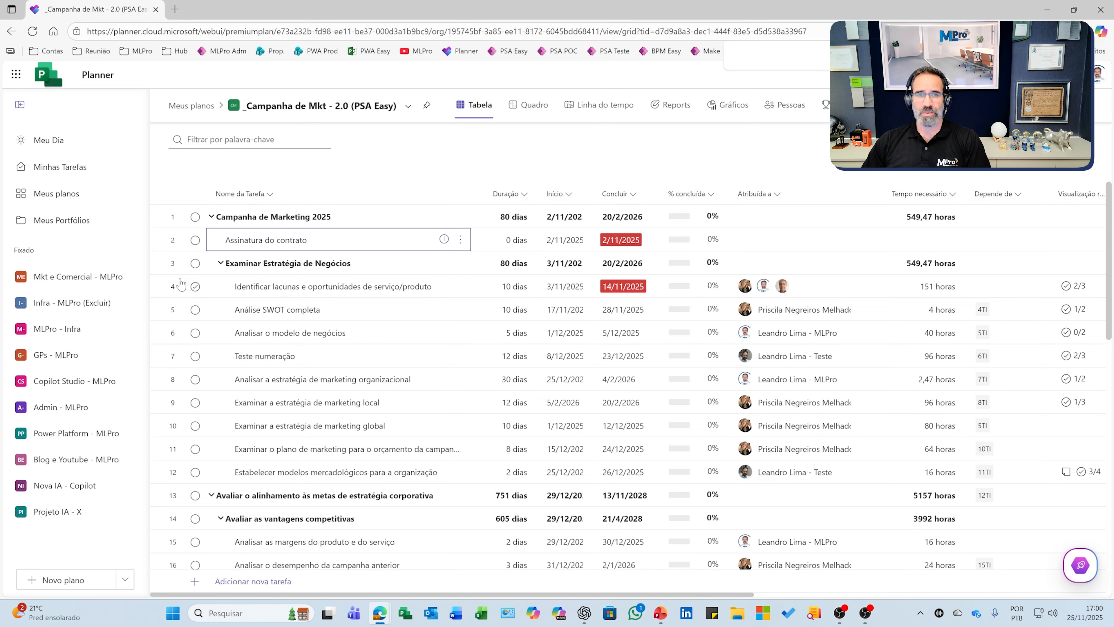
mouse_move(158, 299)
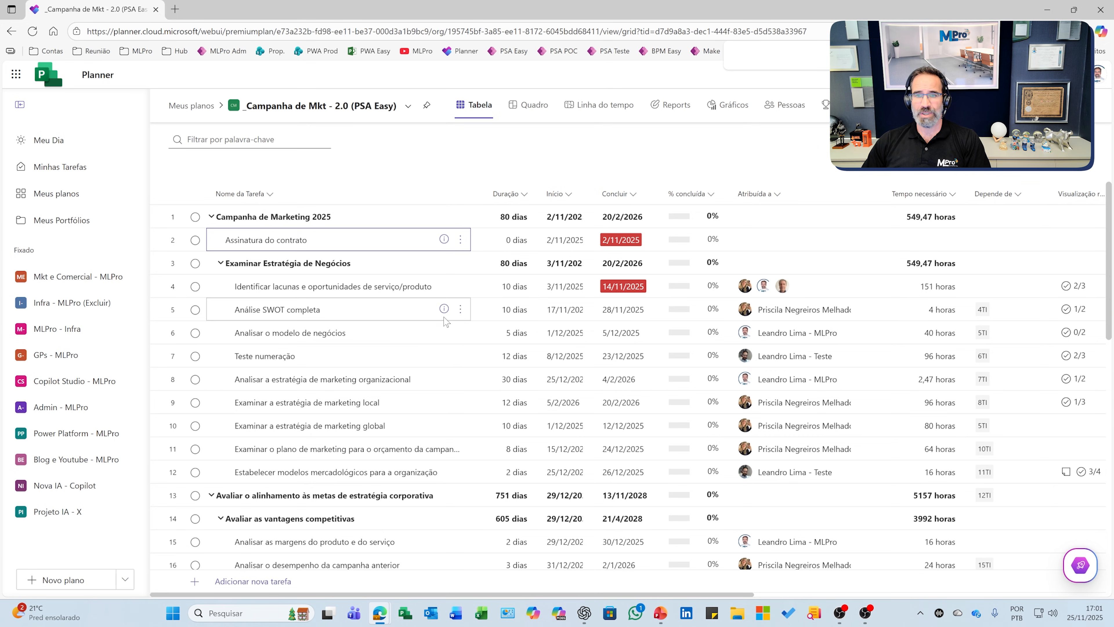
click(460, 309)
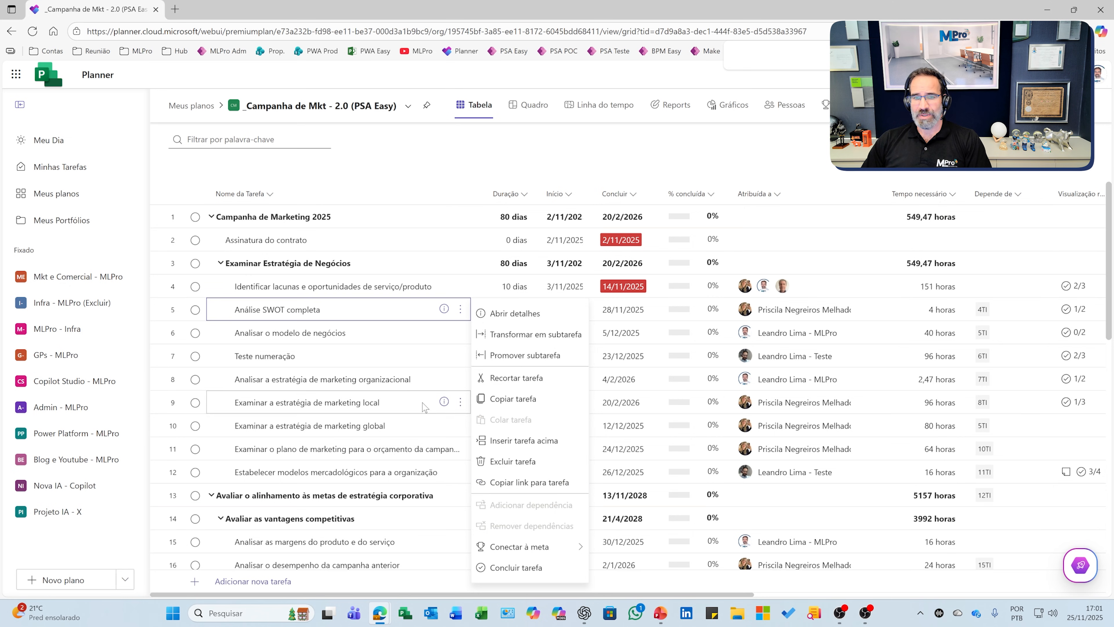
scroll(447, 446, down, 1)
click(460, 289)
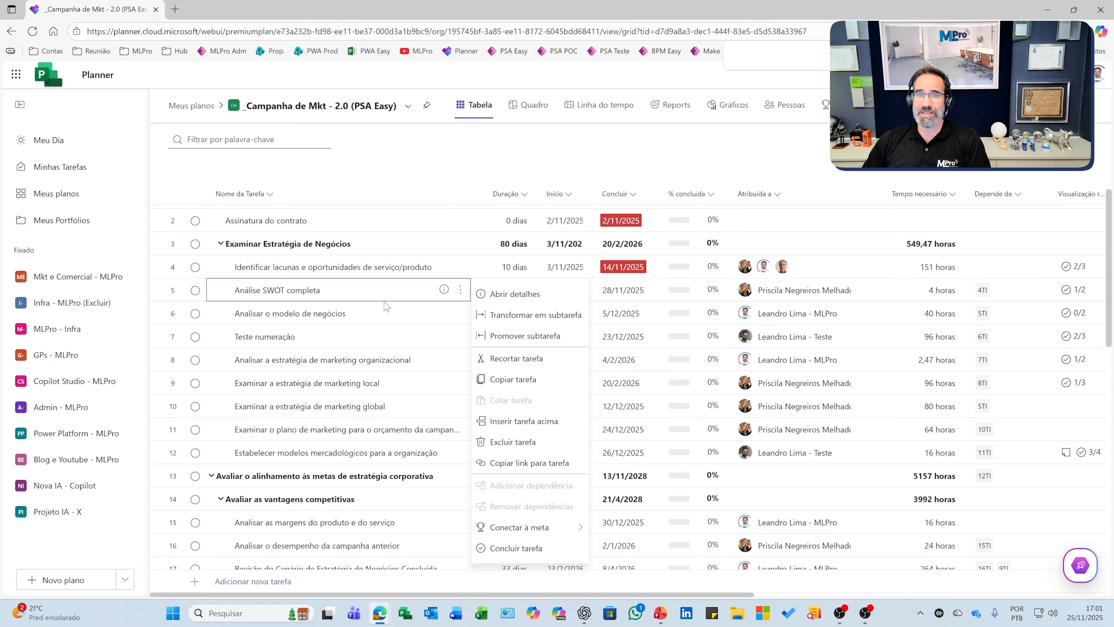
click(386, 336)
click(377, 266)
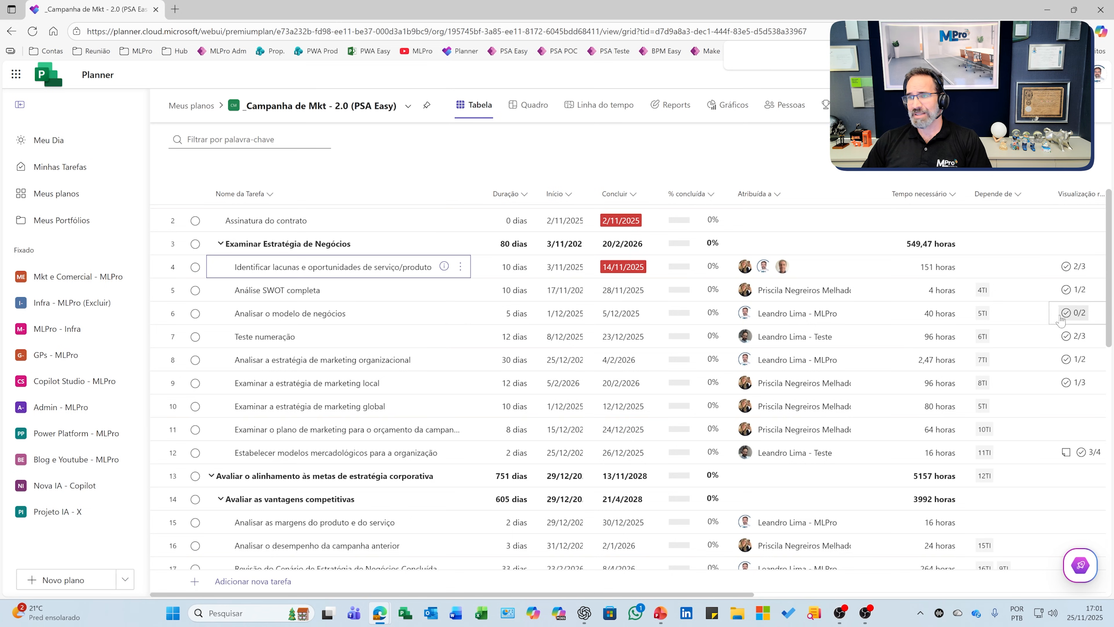
Clear the dependencies of tasks 5 to 8, Análise SWOT completa through Analisar a estratégia de marketing organizacional.
click(984, 293)
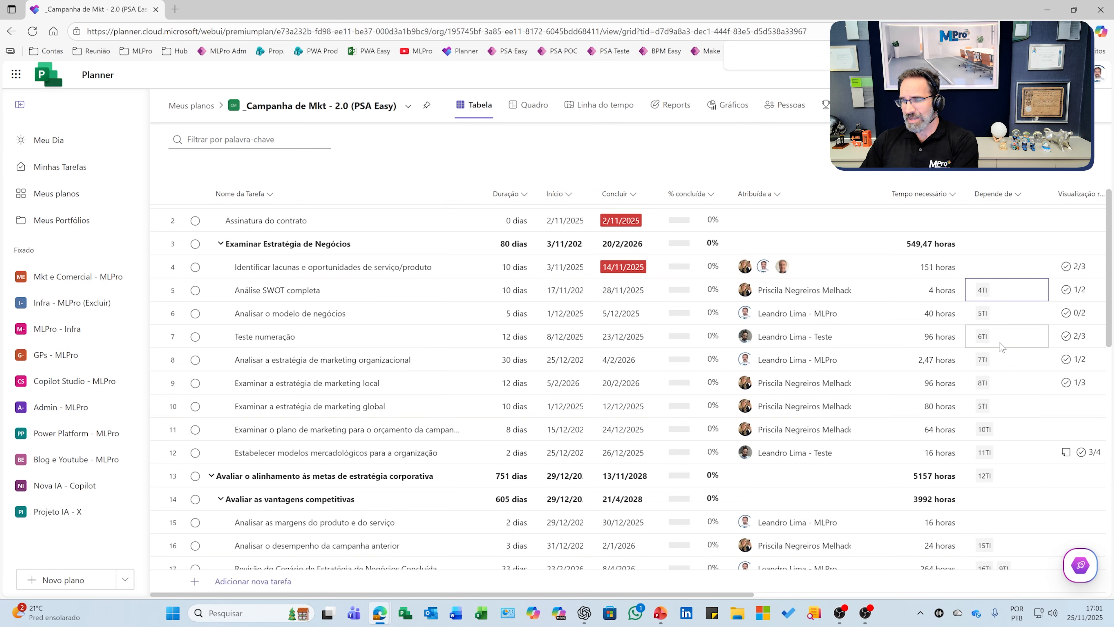
key(Delete)
key(Down)
key(Delete)
key(Down)
key(Delete)
key(Down)
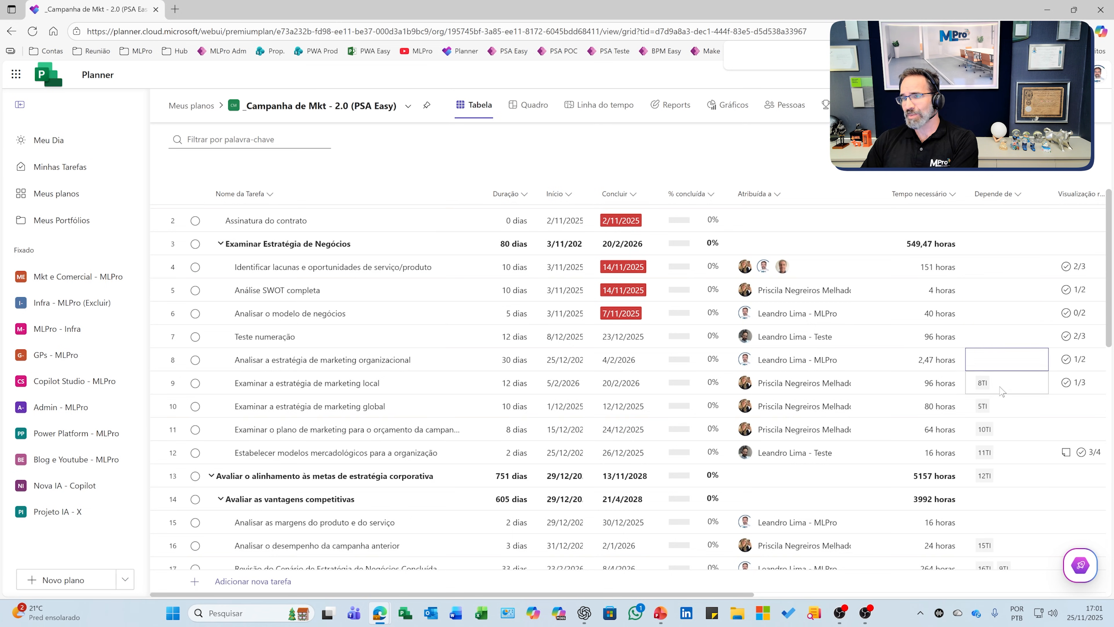
key(Delete)
Clear the dependencies of tasks 9 to 13, Examinar a estratégia de marketing local through Avaliar o alinhamento às metas de estratégia corporativa.
click(1012, 366)
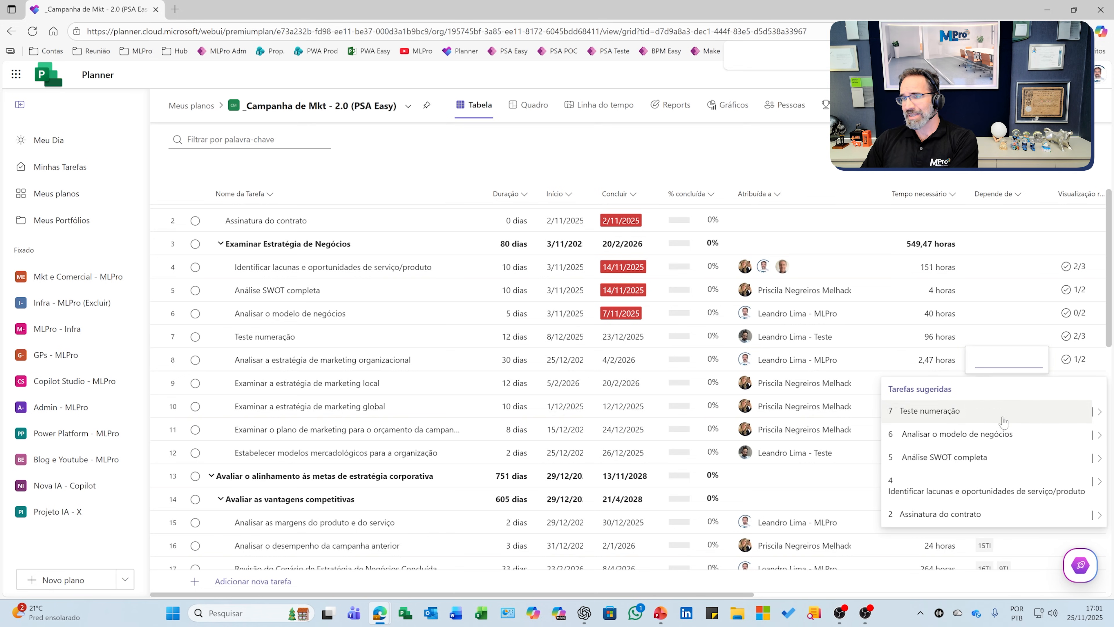
drag(1001, 392, 989, 313)
key(Escape)
key(Down)
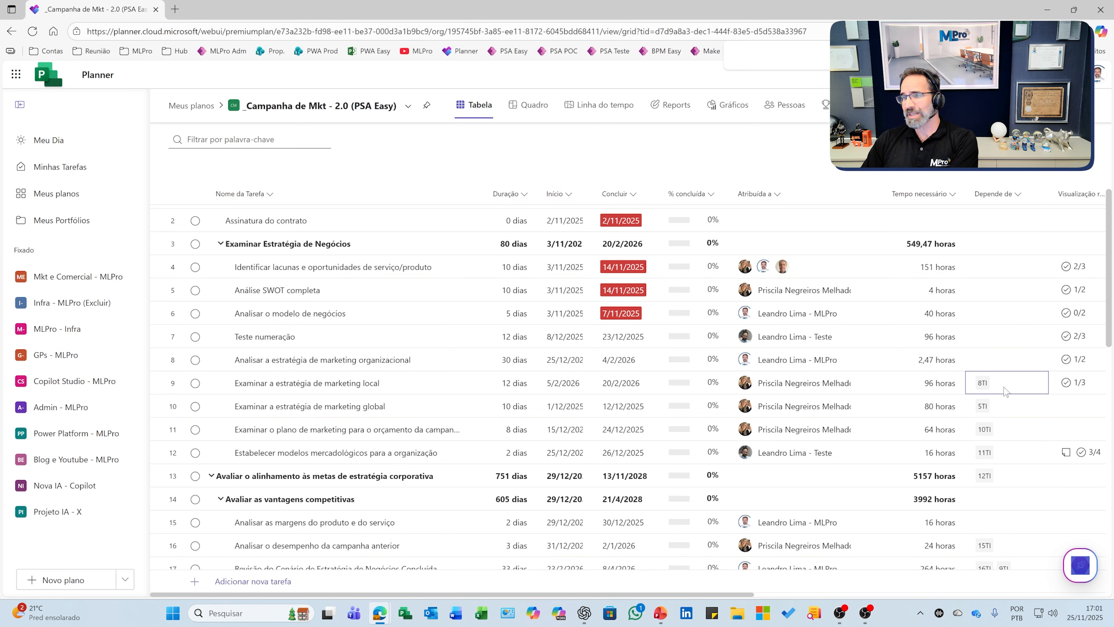
key(Delete)
click(1001, 484)
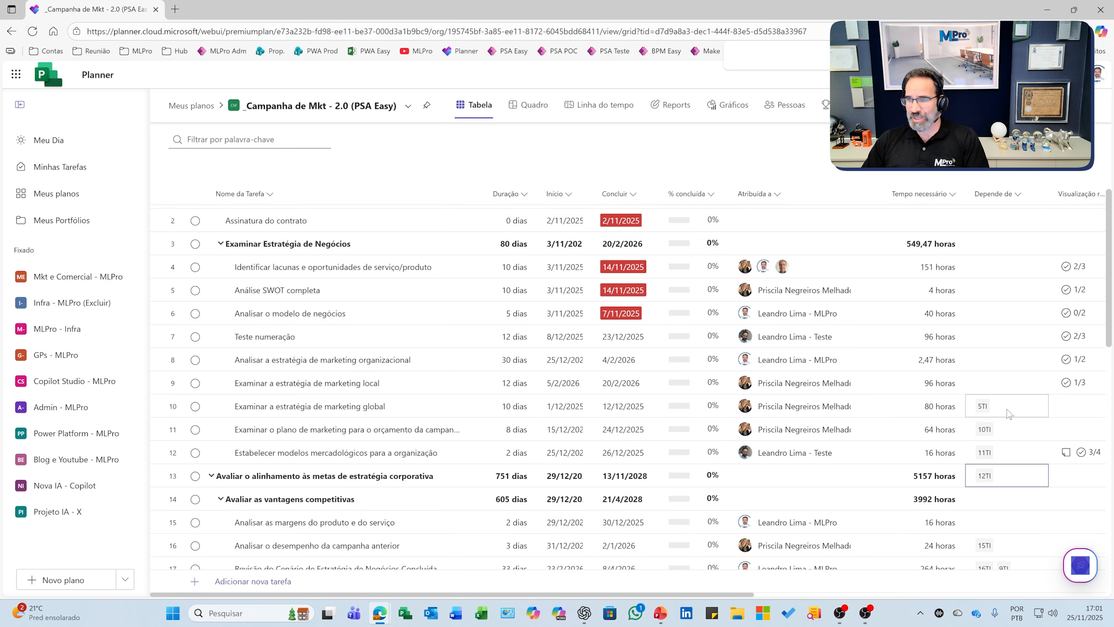
shift+click(1000, 419)
key(Delete)
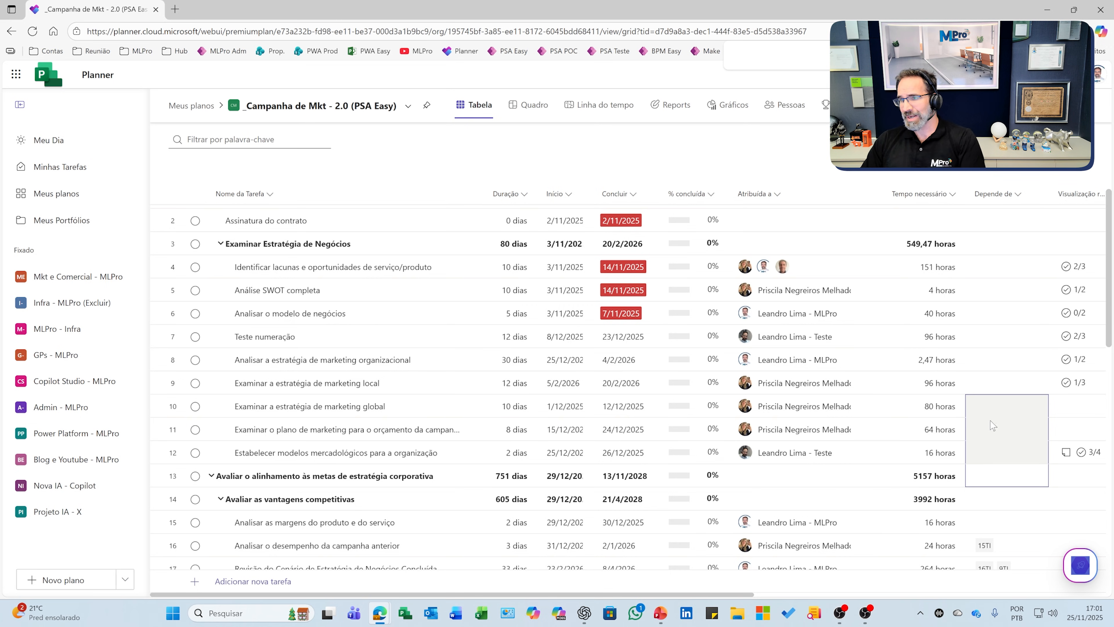
View the unlinked tasks in the plan's timeline and return to the table view.
click(599, 104)
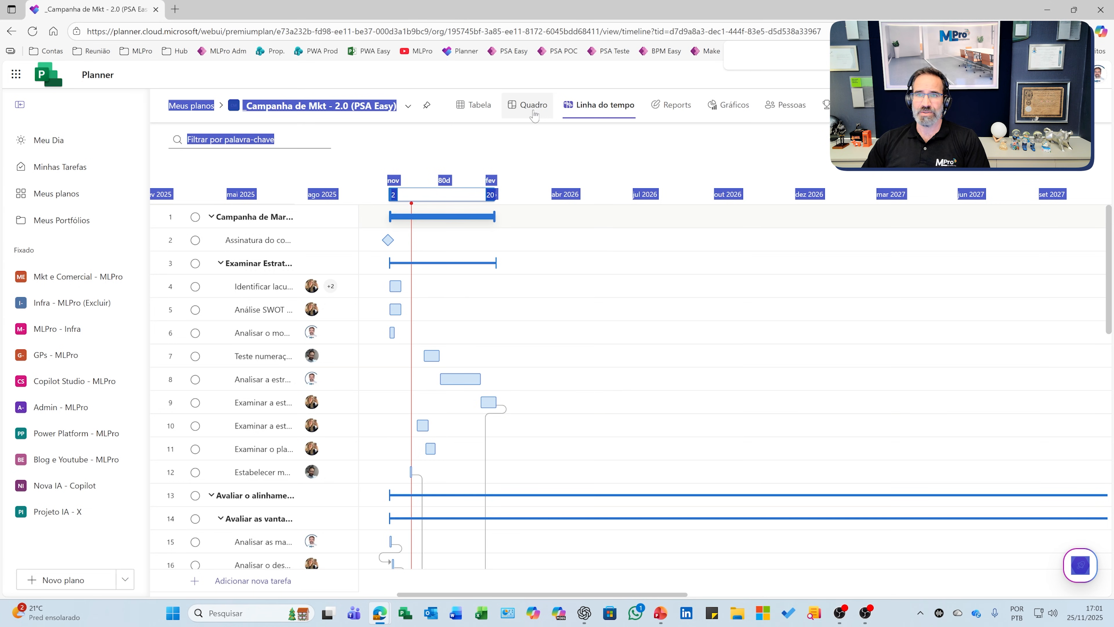
click(476, 105)
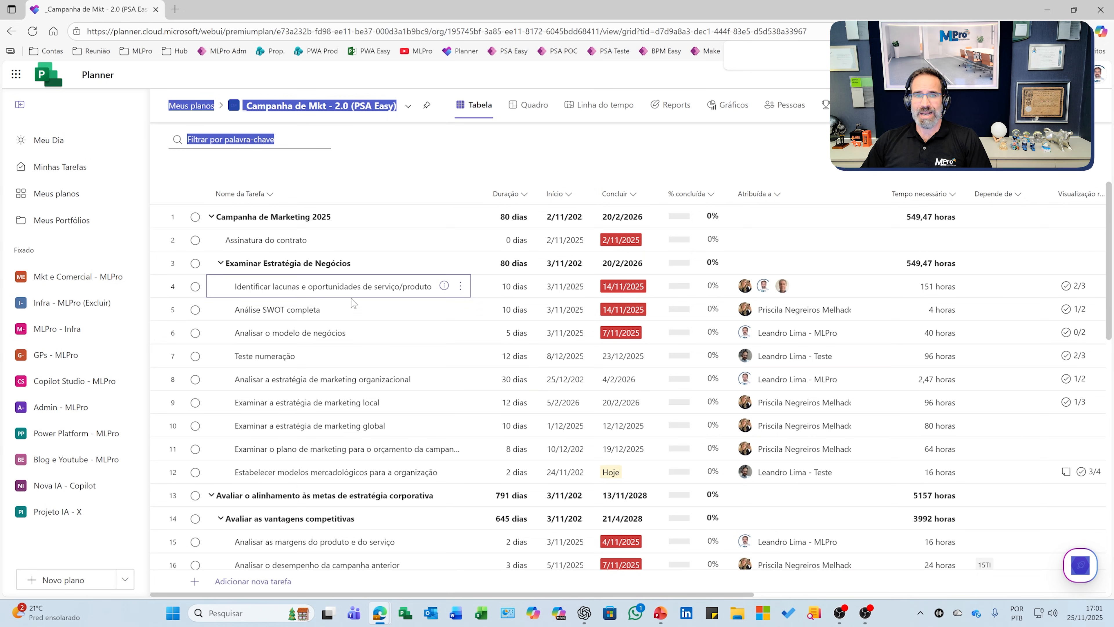
Add dependencies linking tasks 4 to 12 in sequence, from Identificar lacunas through Estabelecer modelos mercadológicos.
shift+click(367, 476)
click(460, 285)
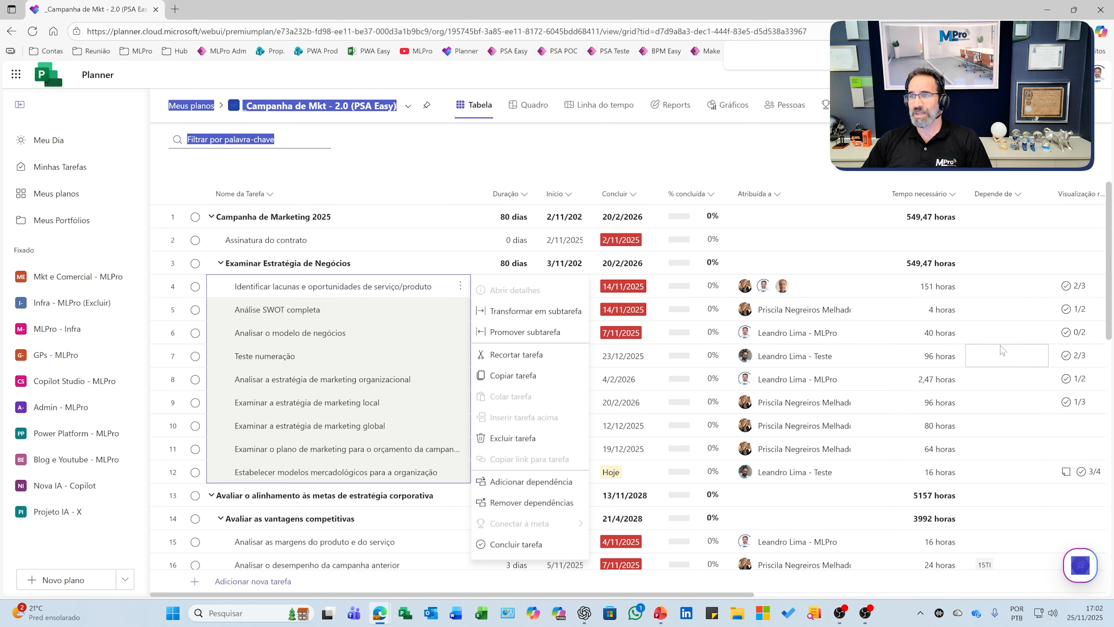
click(532, 483)
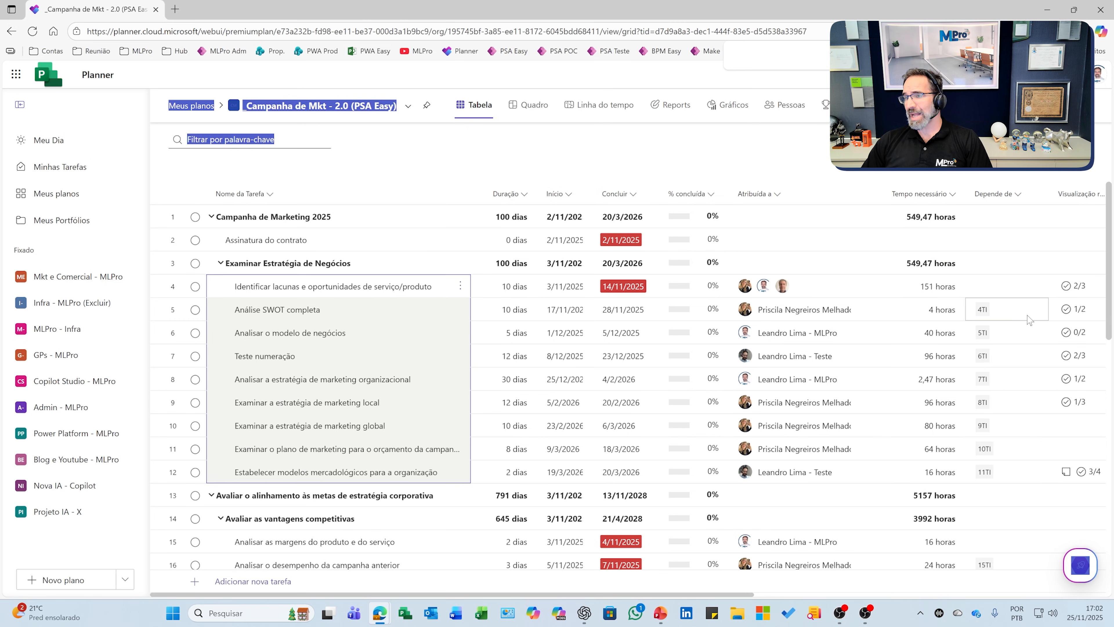
click(987, 312)
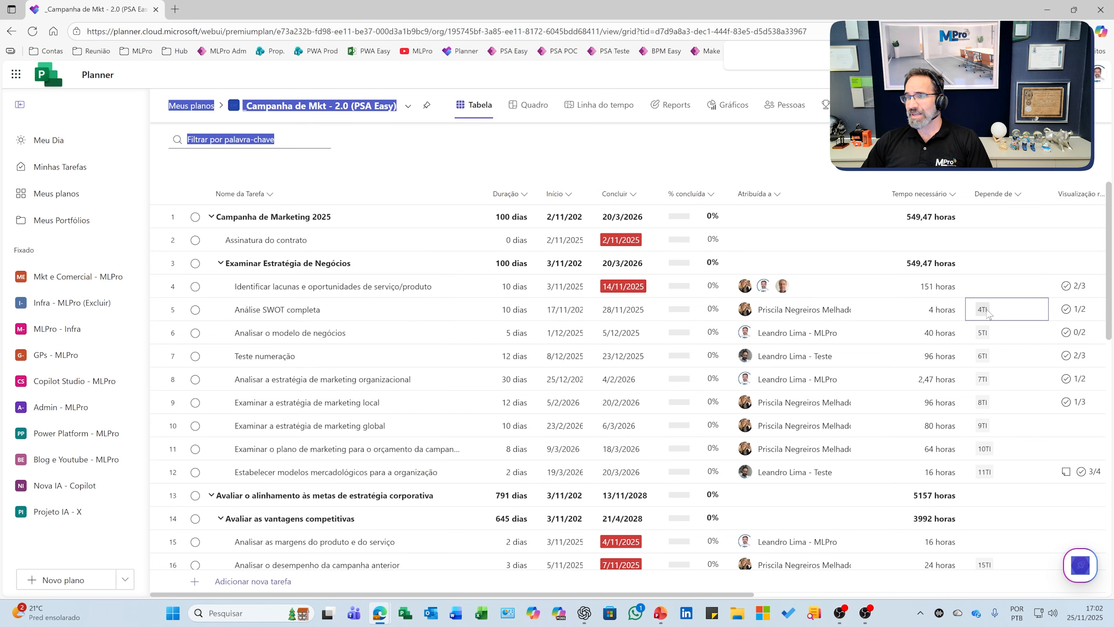
click(997, 317)
click(1091, 369)
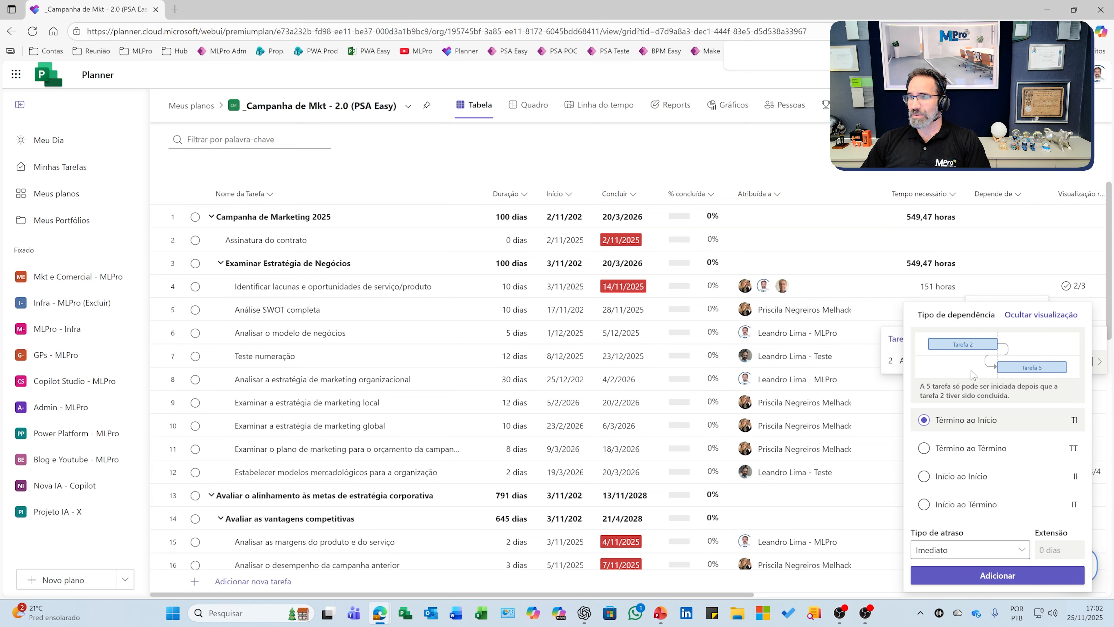
click(377, 323)
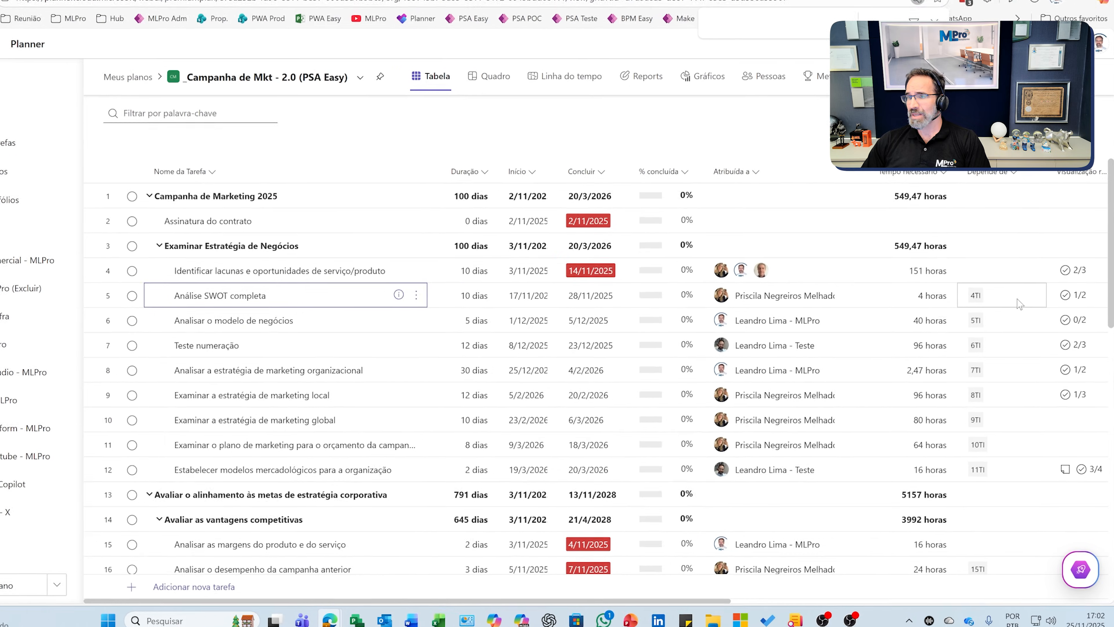
Compare the previews of all four dependency types for linking Análise SWOT completa to task 2, Assinatura do contrato.
click(985, 300)
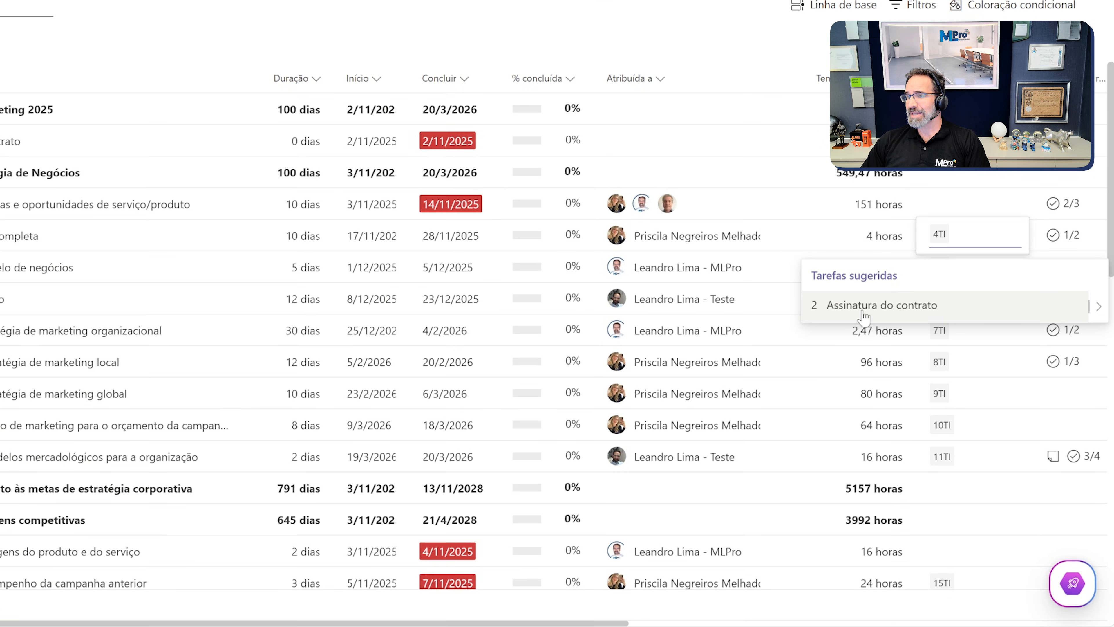
click(1097, 306)
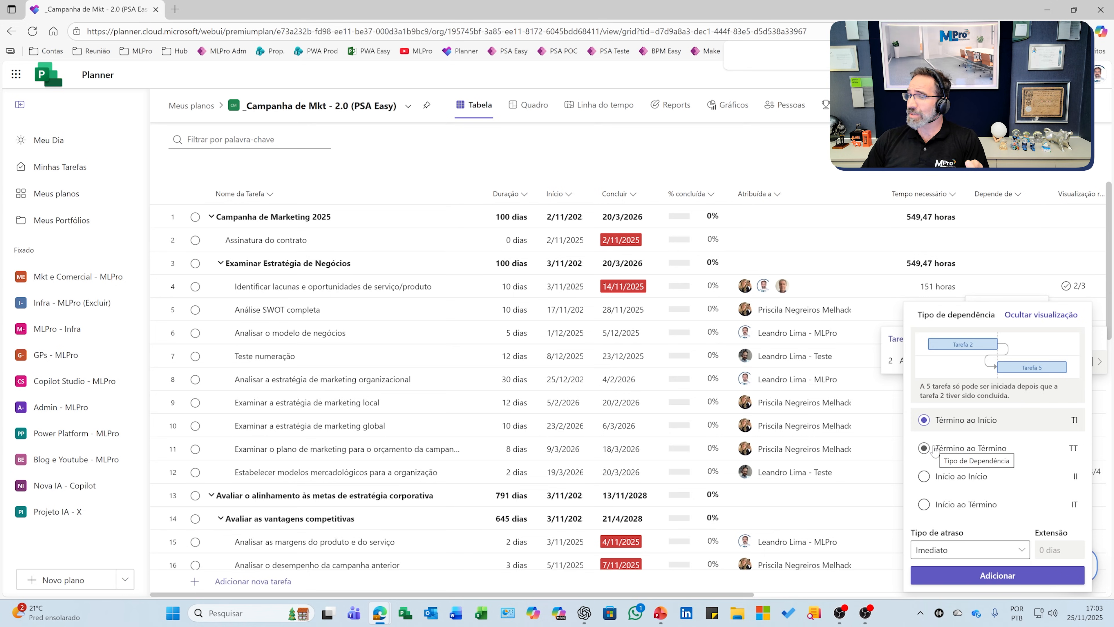
click(934, 450)
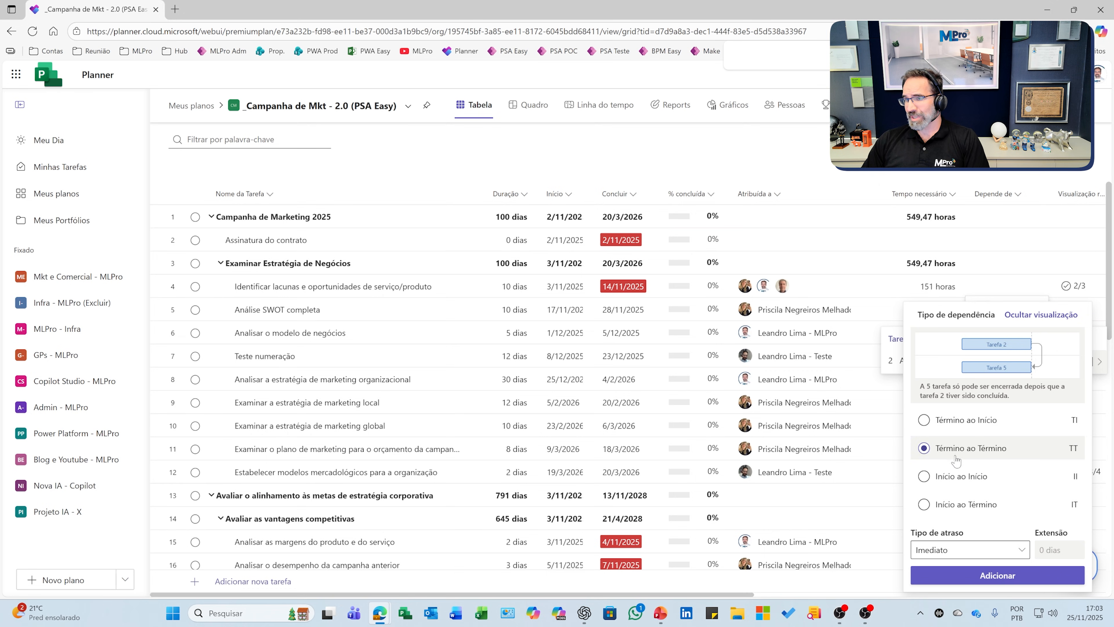
click(946, 480)
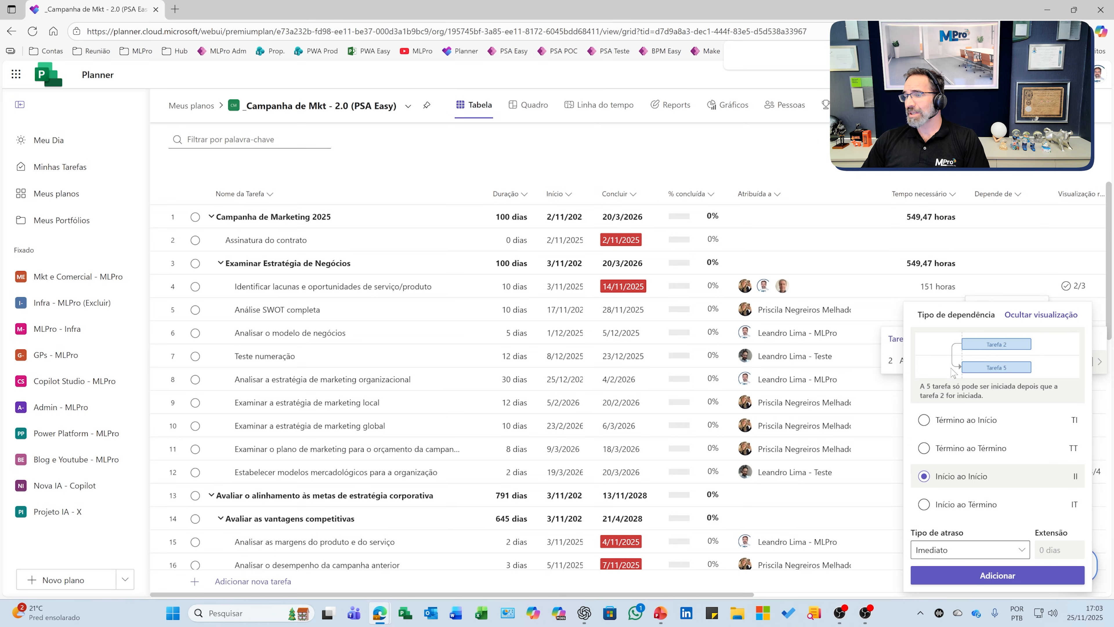
click(922, 504)
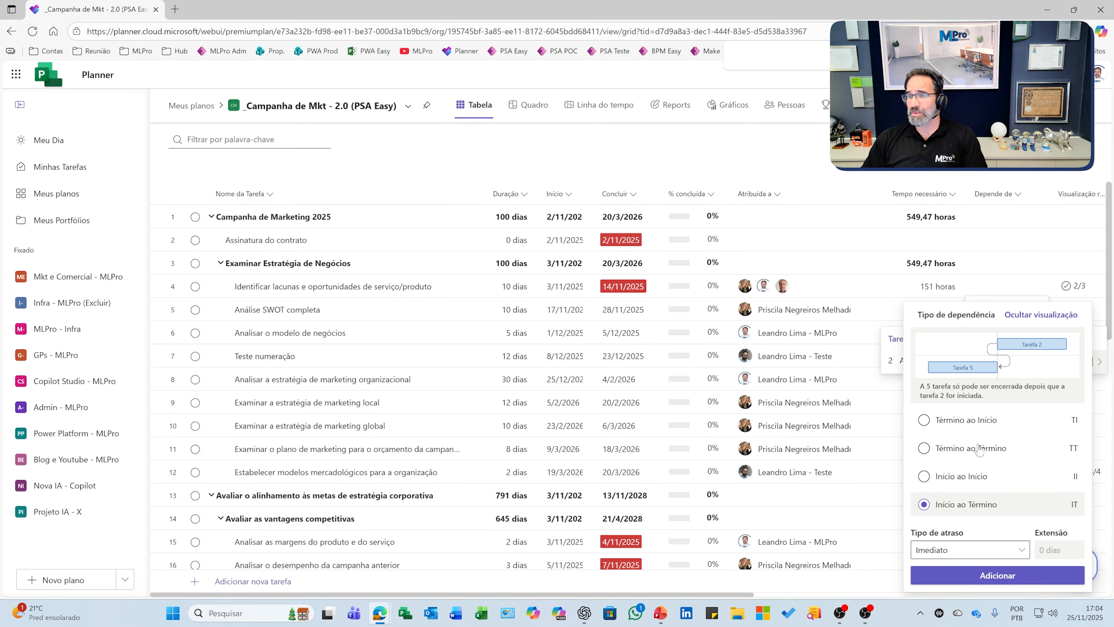
click(958, 425)
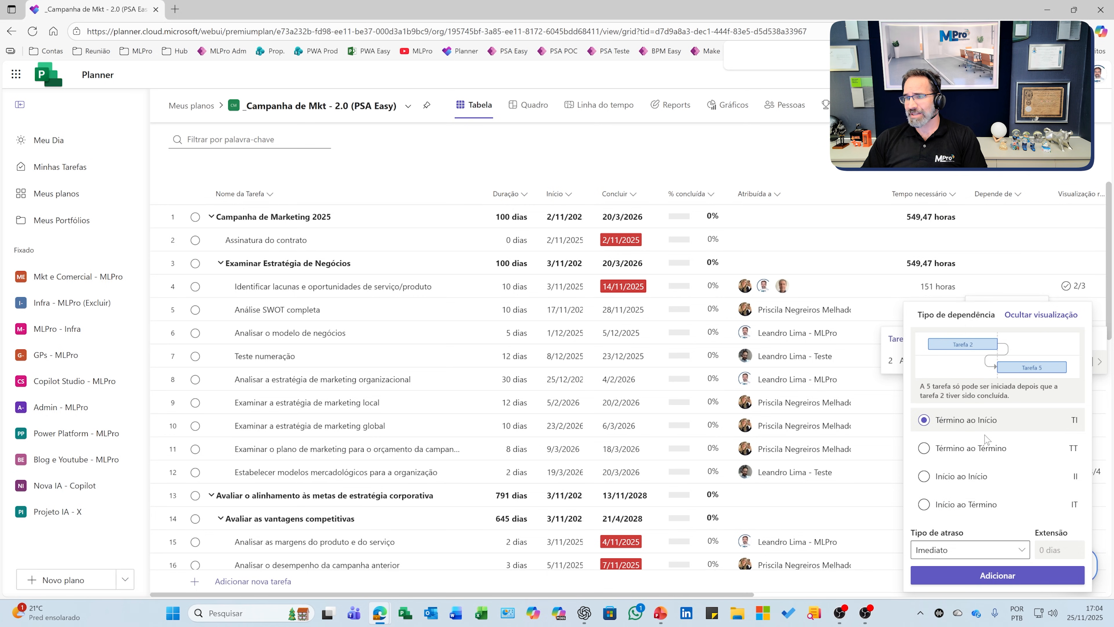
Add an Início ao Início dependency on task 2, Assinatura do contrato, to Análise SWOT completa.
click(971, 449)
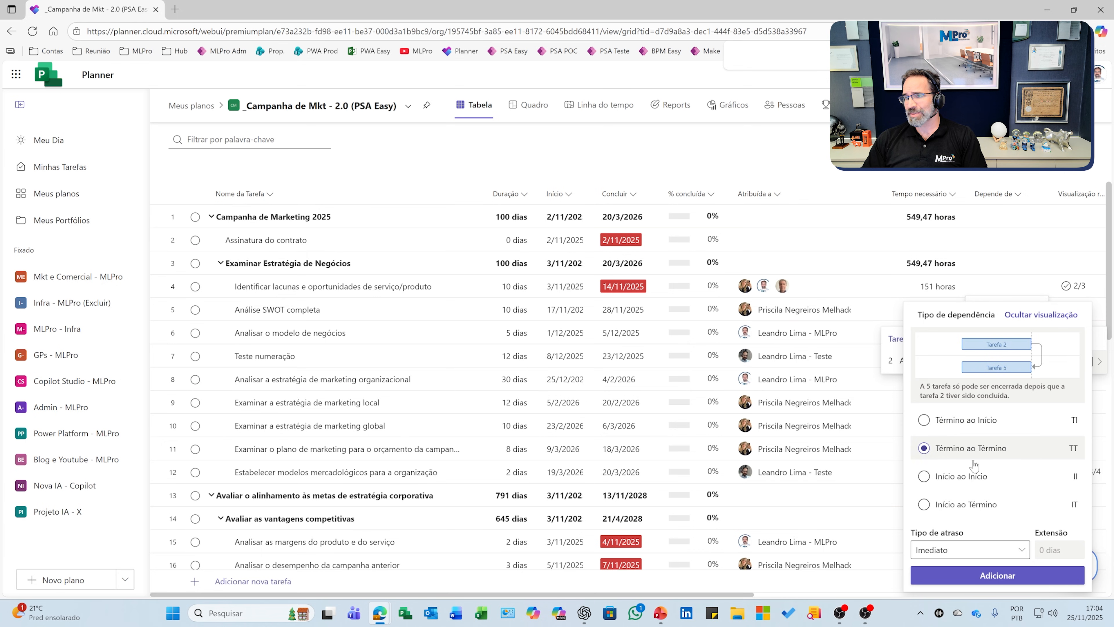
click(969, 476)
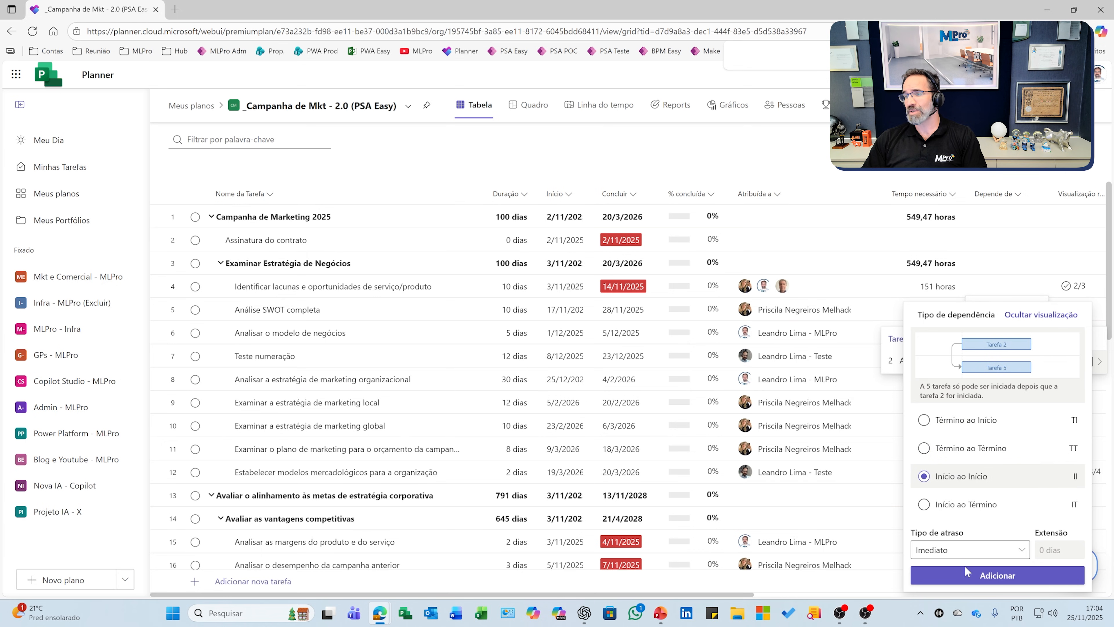
click(990, 577)
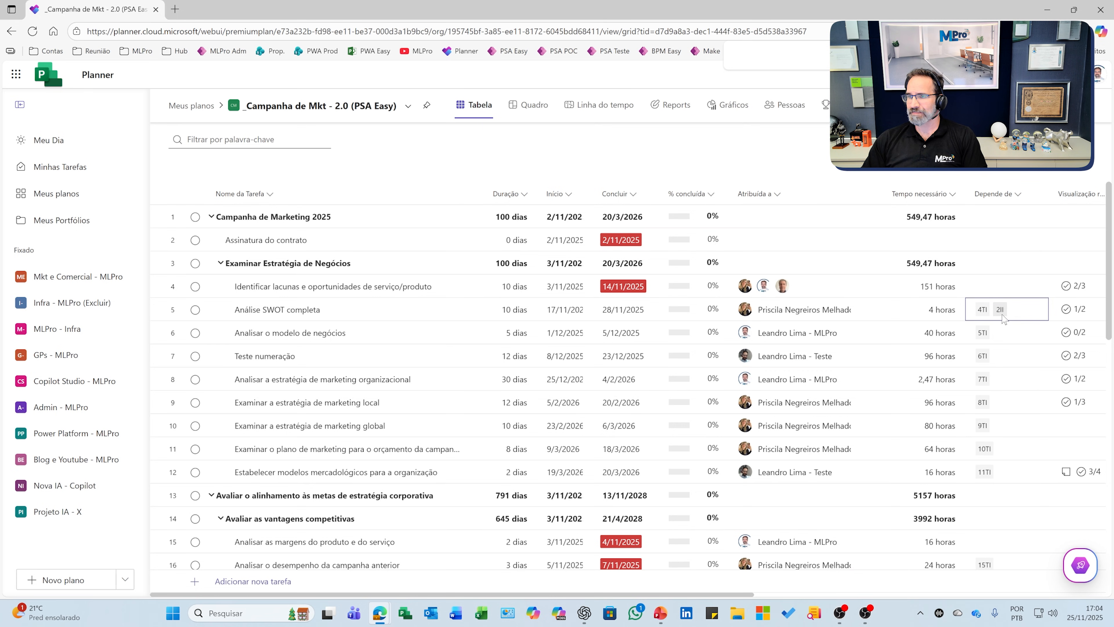
click(1014, 314)
text(2)
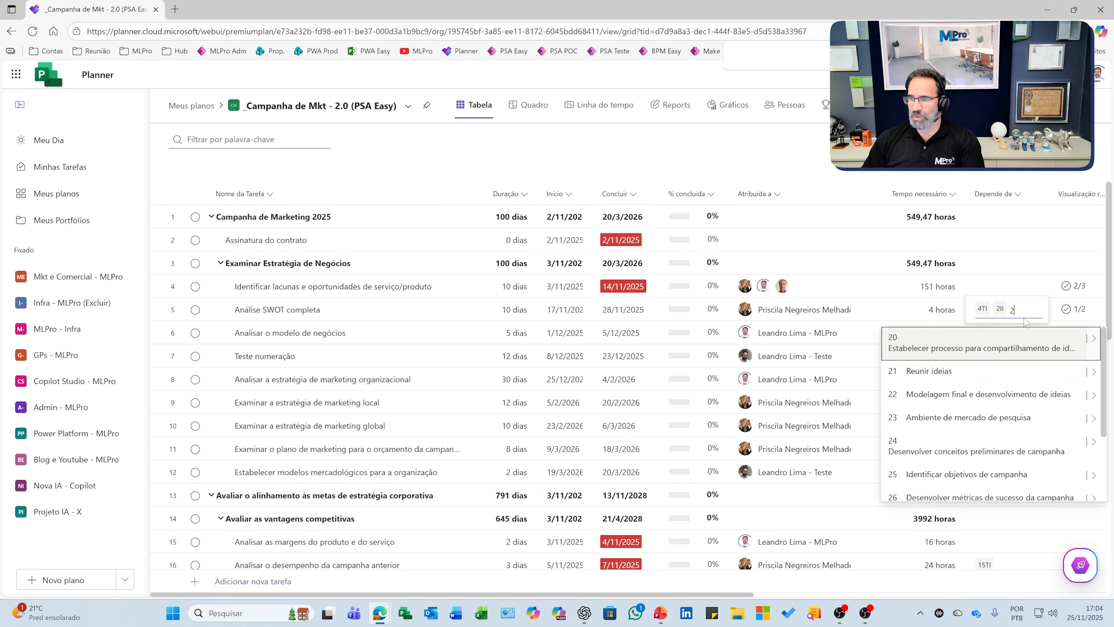
click(1091, 344)
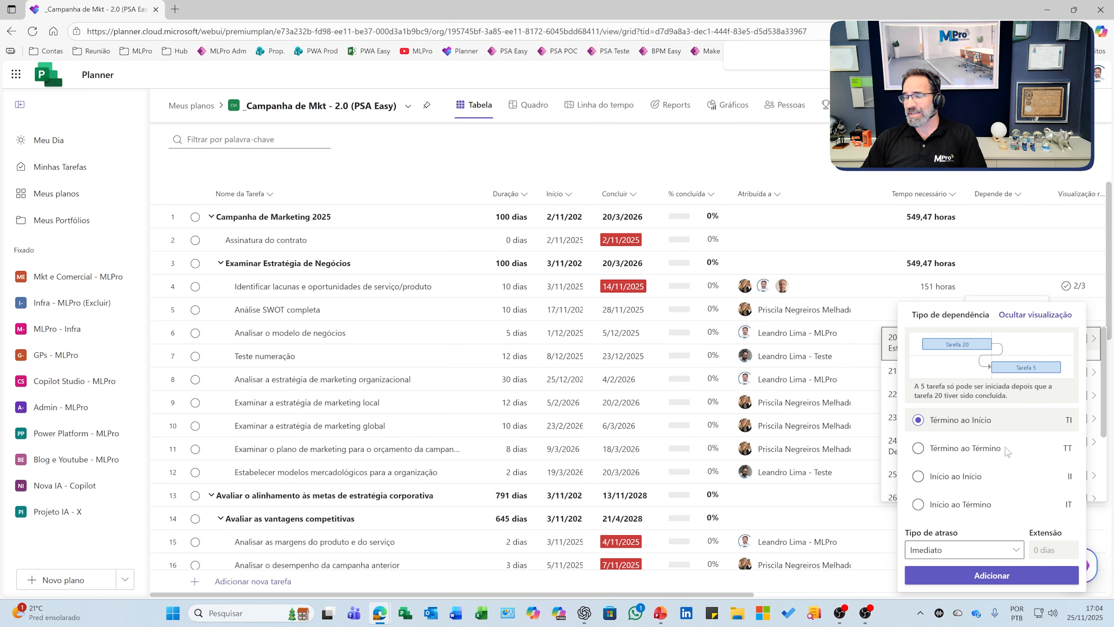
click(1036, 280)
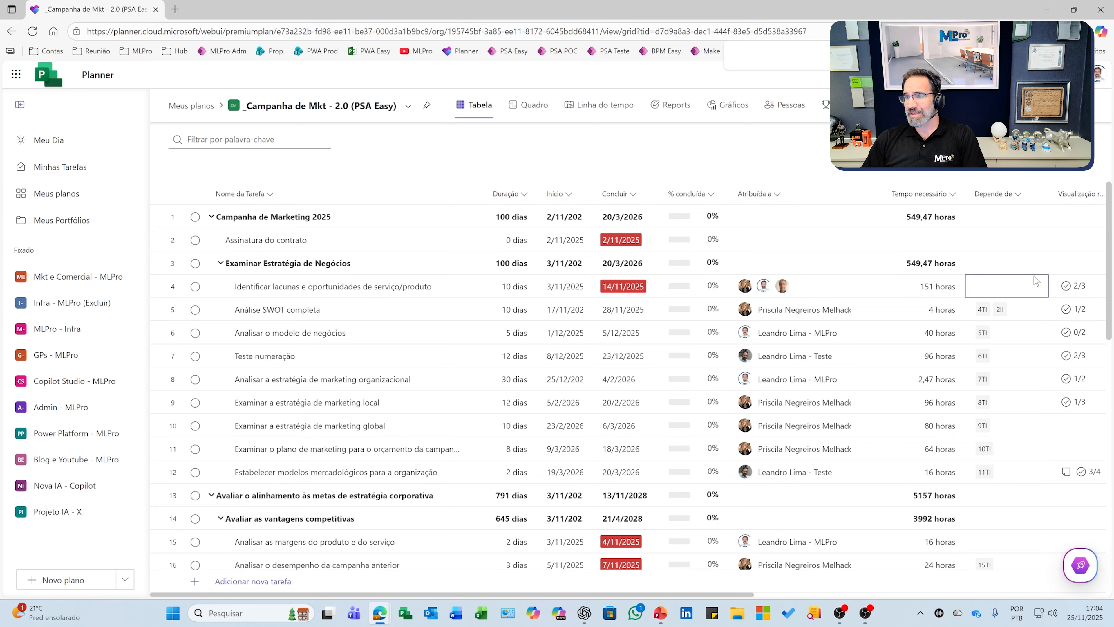
Clear the dependencies of Análise SWOT completa and set up a Término ao Início link to task 4 with the Imediato delay type.
click(1017, 318)
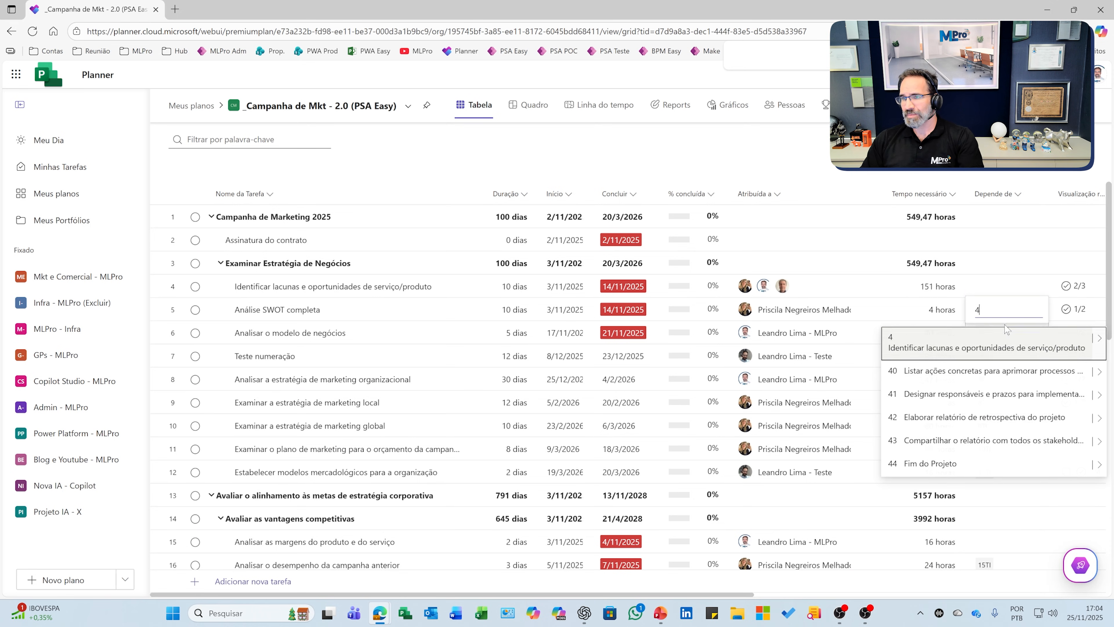
click(1101, 343)
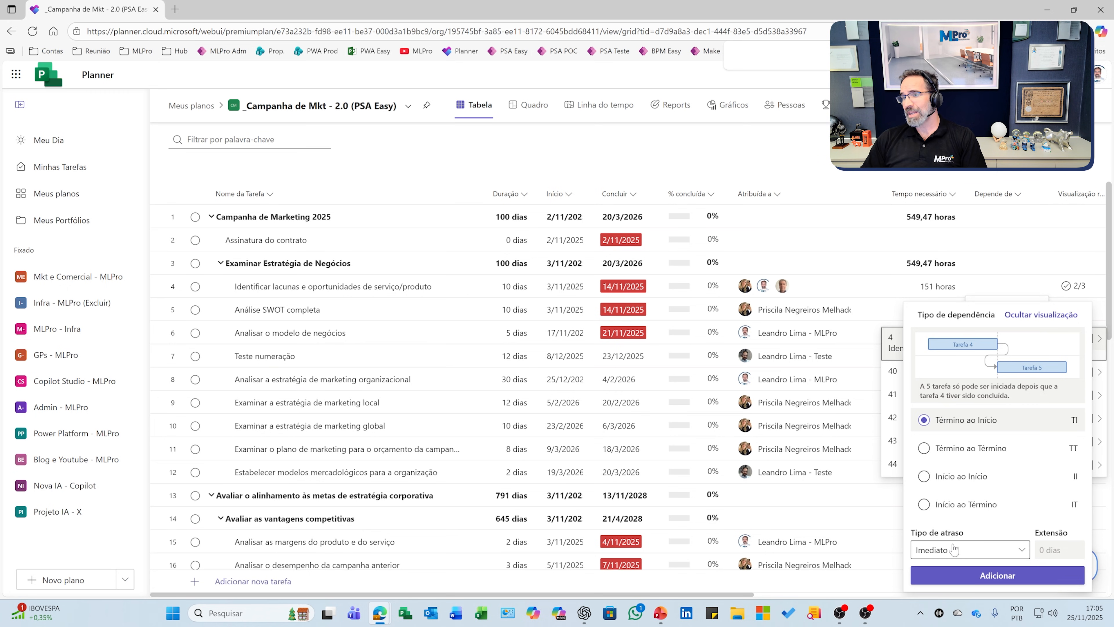
click(987, 551)
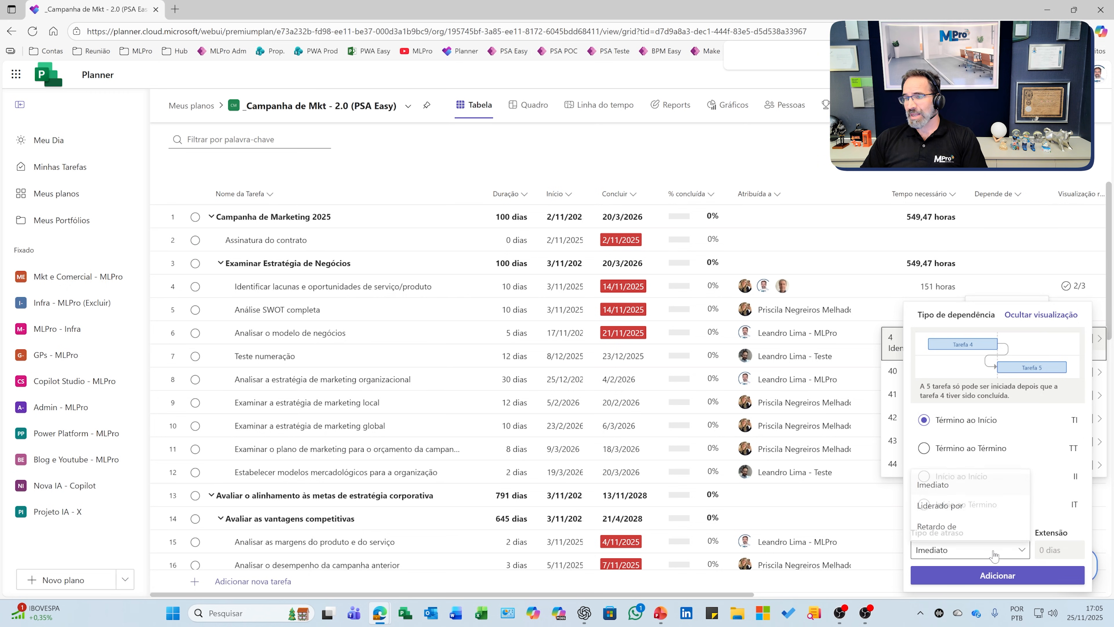
click(936, 485)
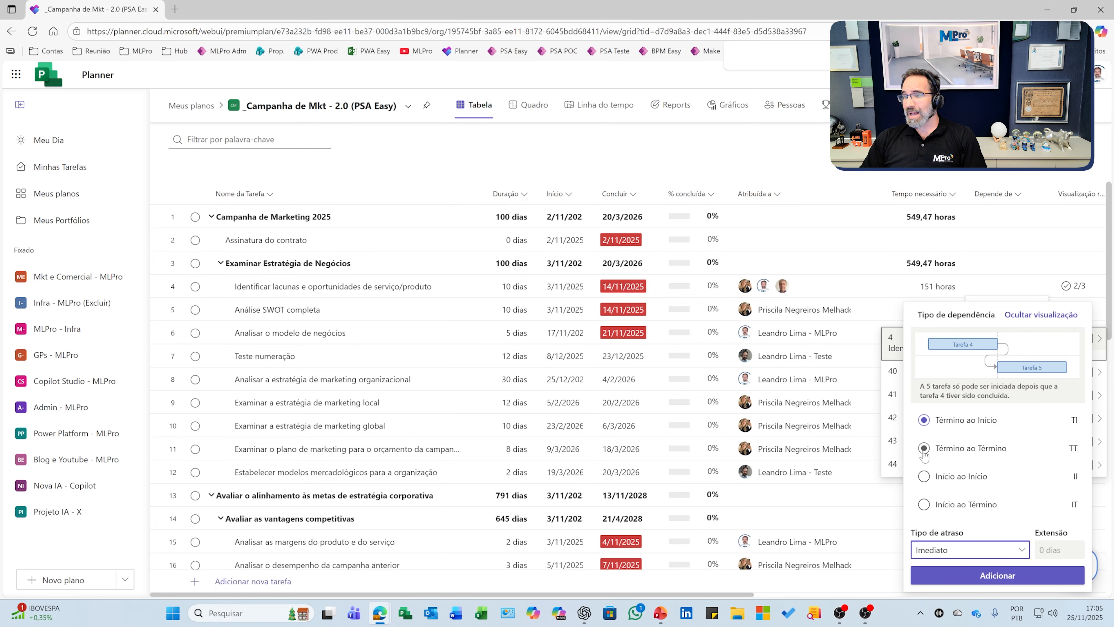
Set the delay type of the task 4 dependency to Liderado por with an extension of 10 days.
click(963, 553)
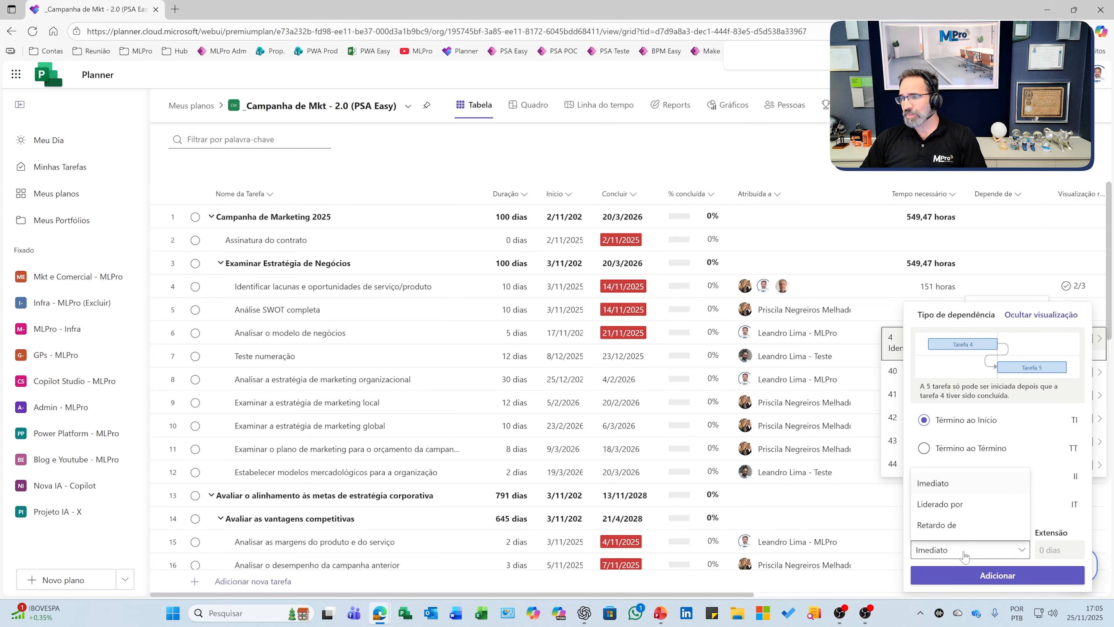
click(939, 509)
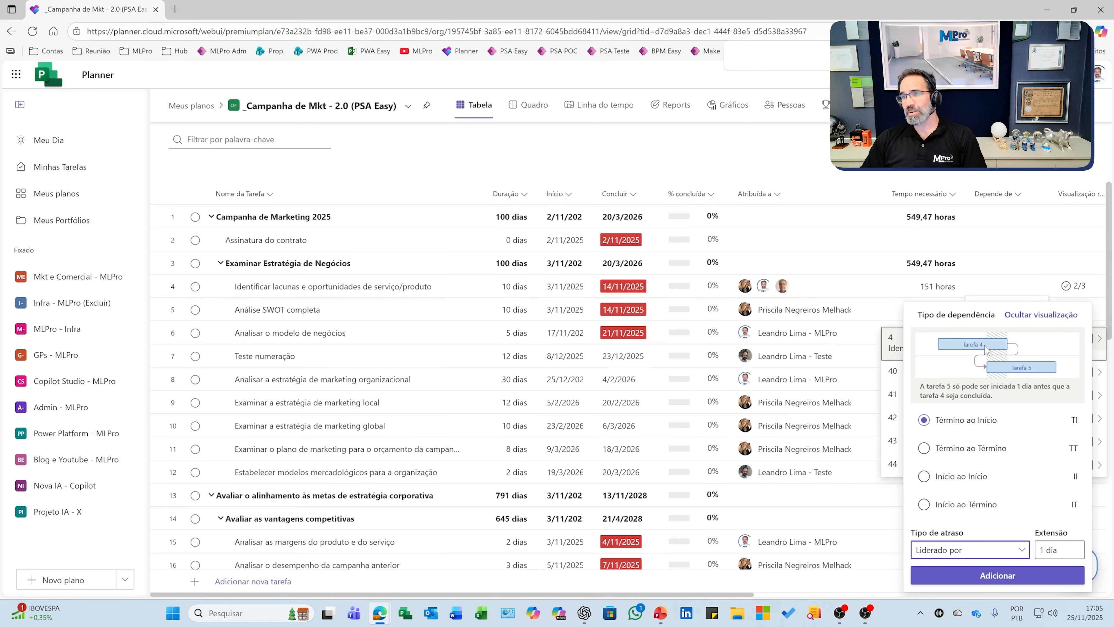
click(1041, 549)
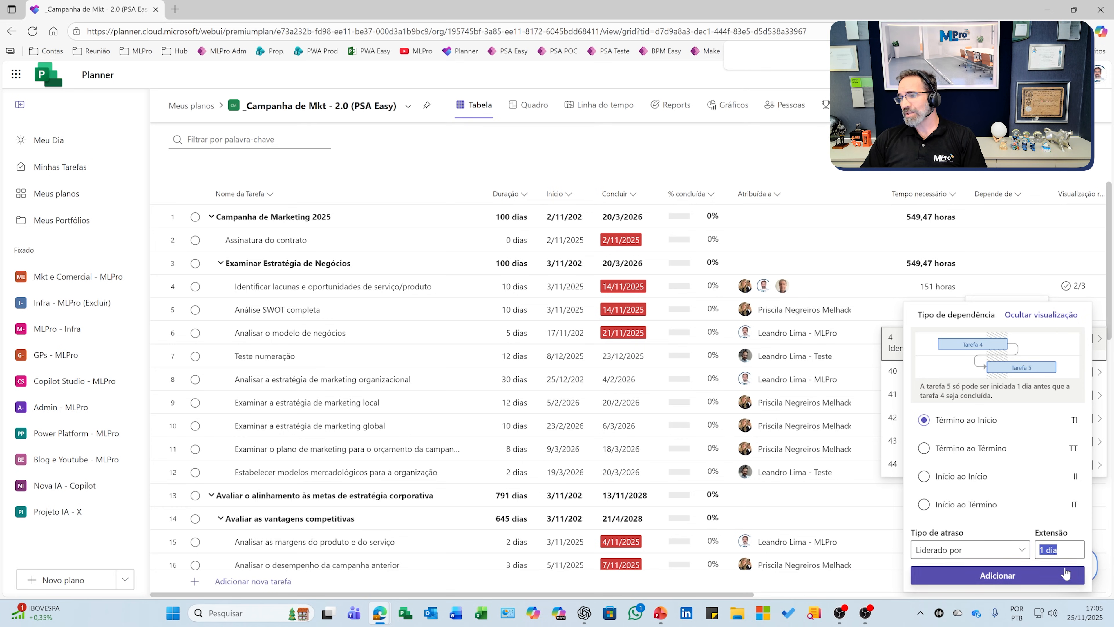
text(10)
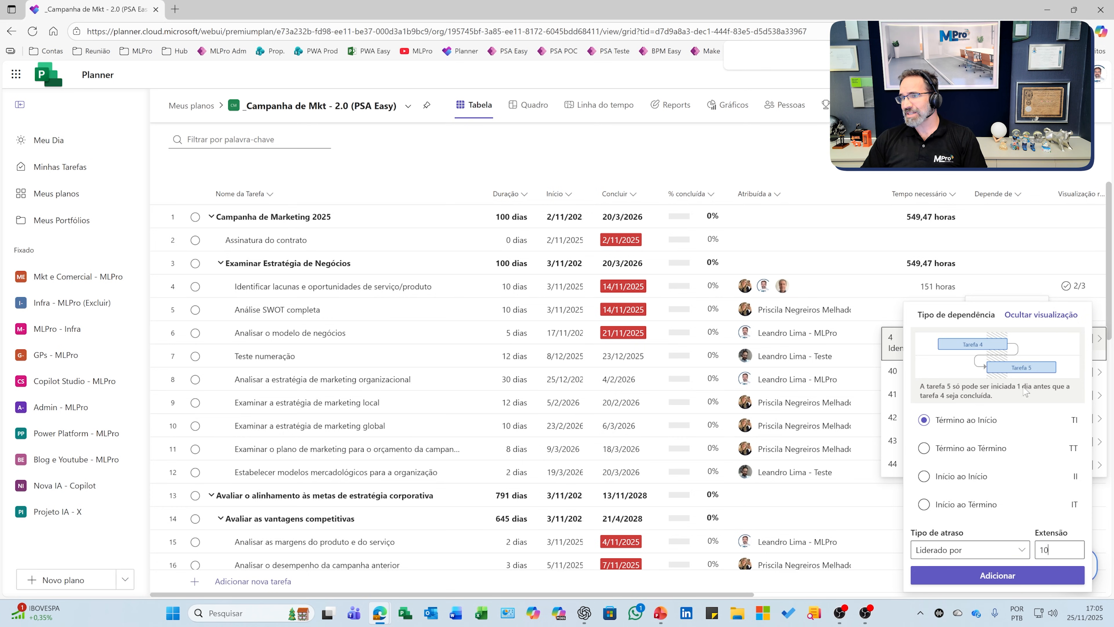
click(1025, 373)
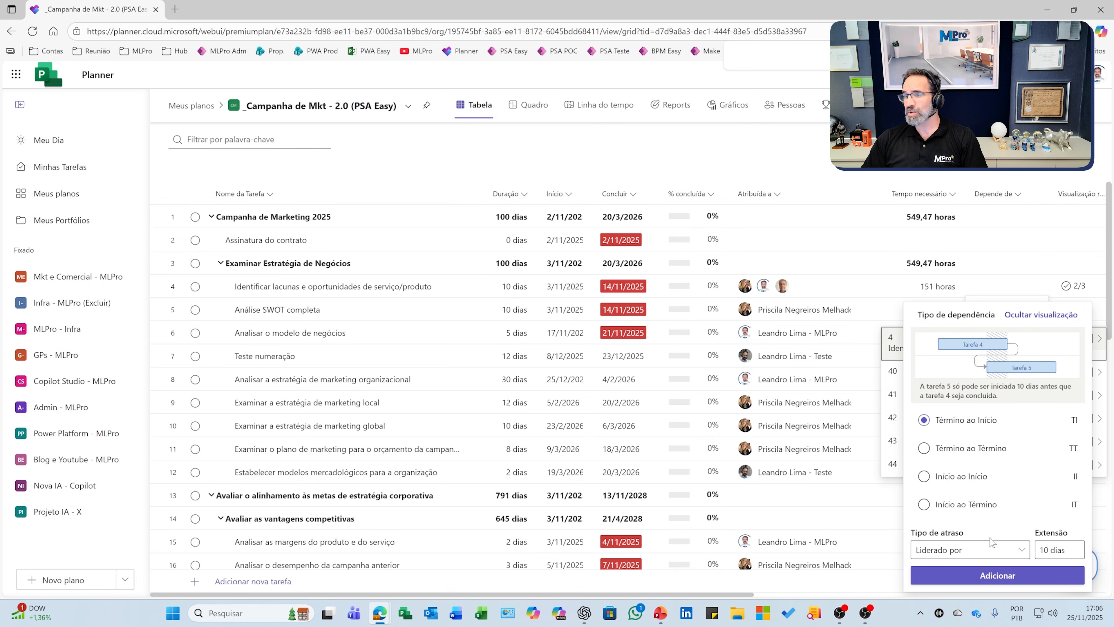
Add a Término ao Início dependency on task 44, Fim do Projeto, with a Retardo de delay of 10 days.
click(1009, 555)
click(954, 528)
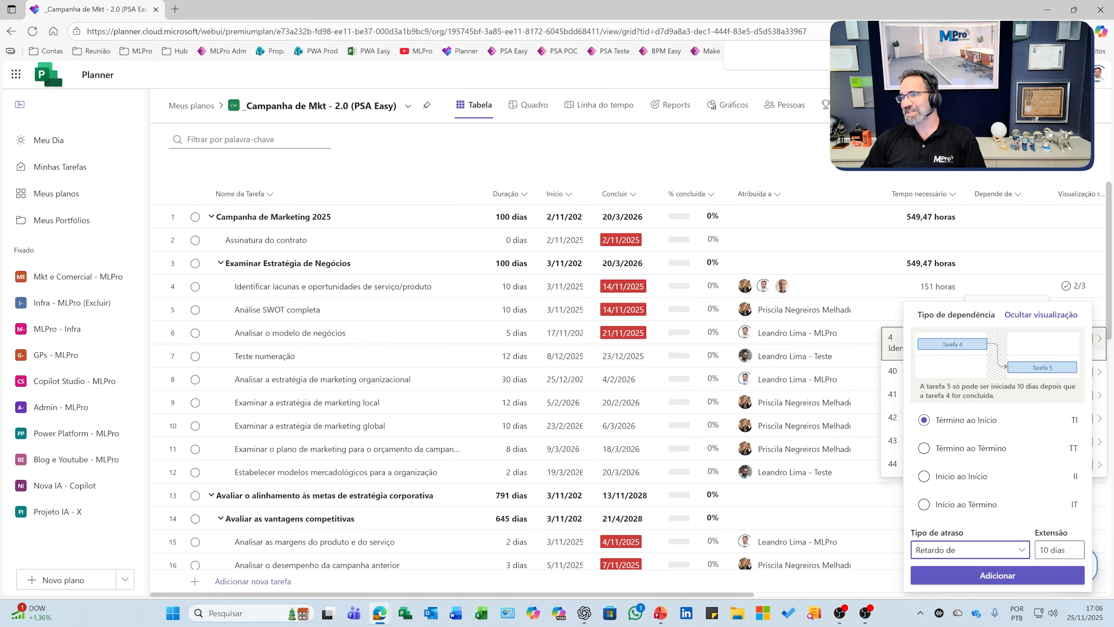
click(1099, 418)
click(1100, 464)
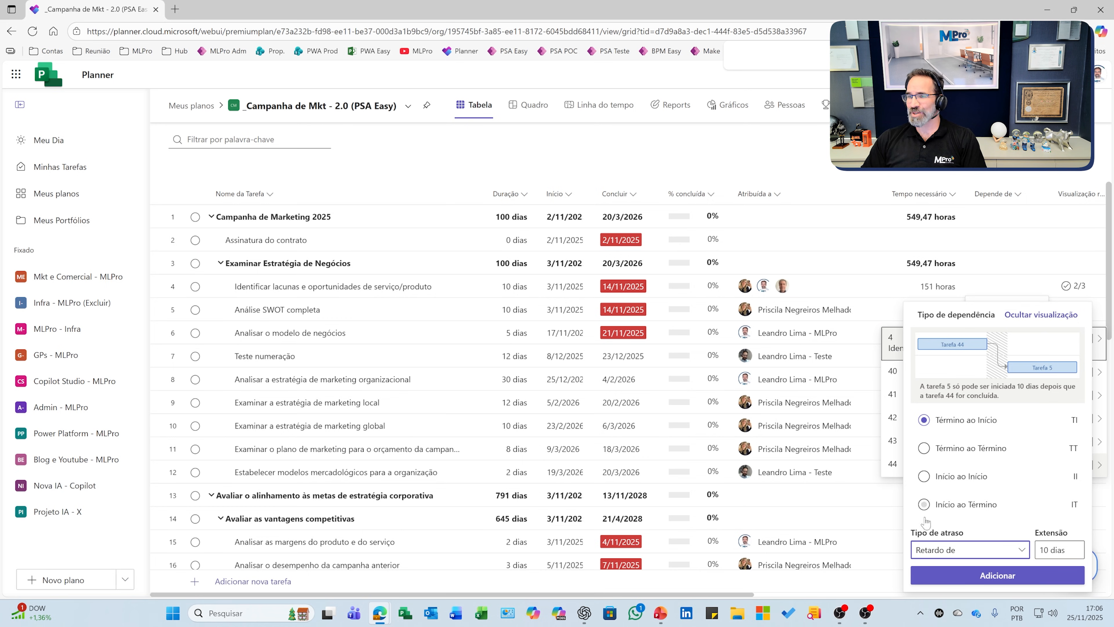
click(992, 578)
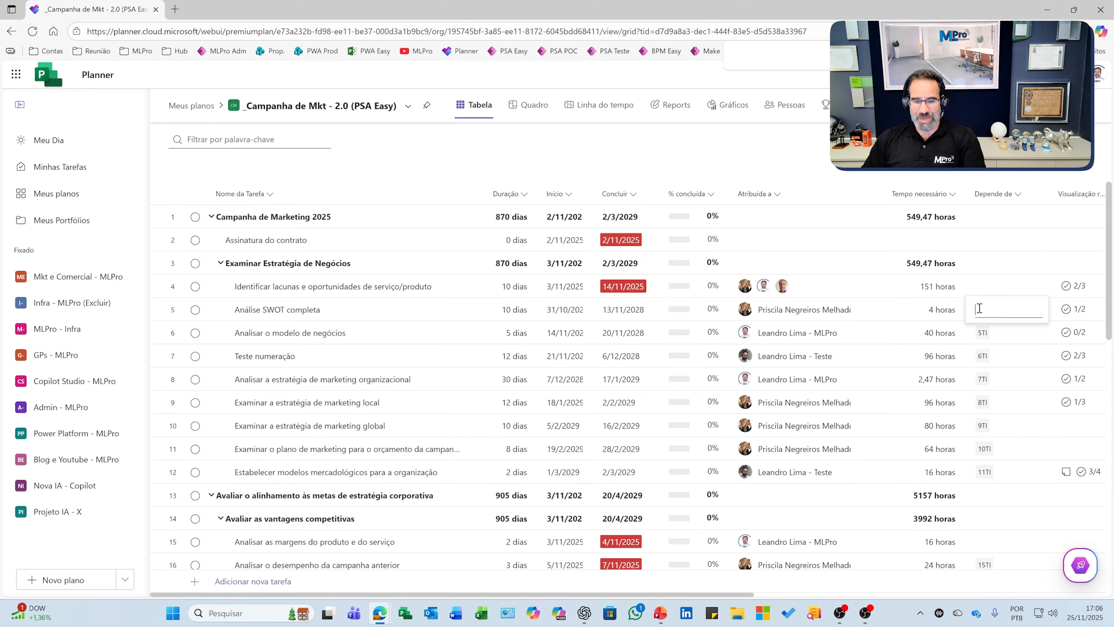
Enter task 4 as the predecessor of Análise SWOT completa in place of task 44 and open its dependency type options.
text(4)
click(1076, 346)
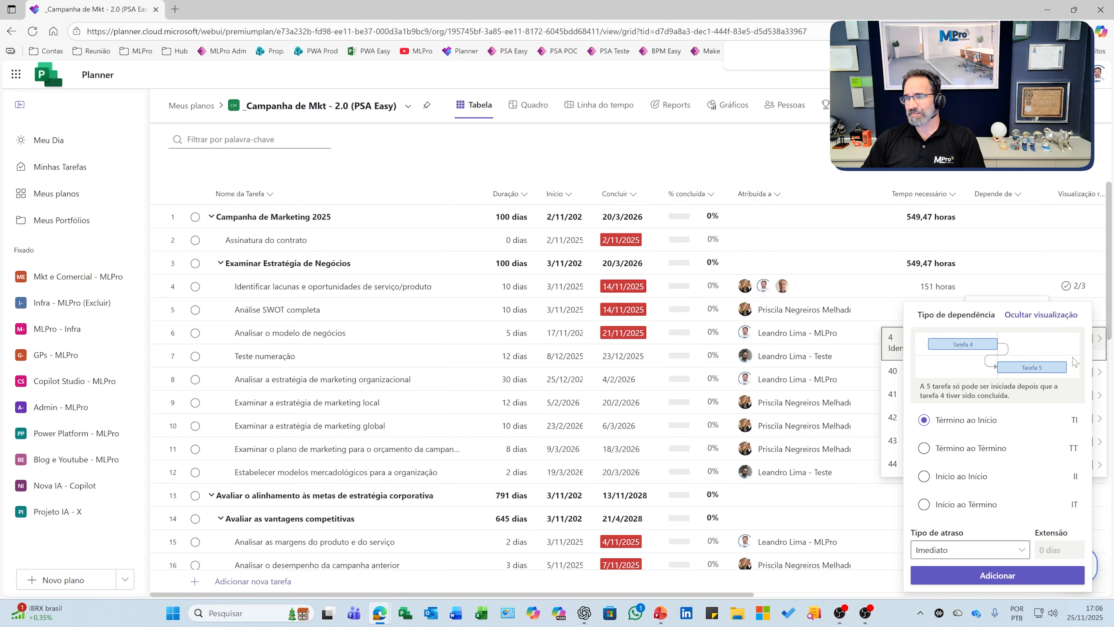